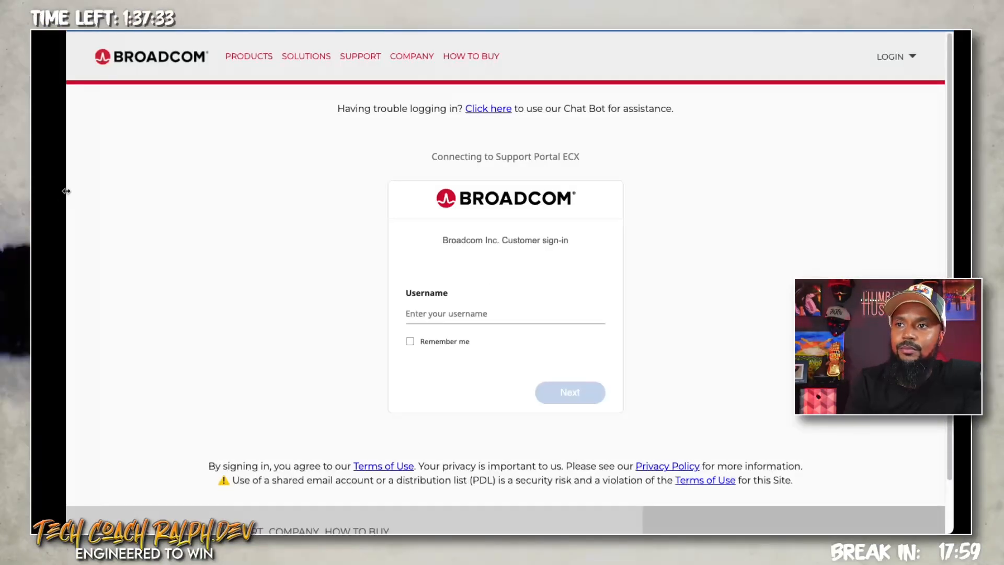
# Sign in to the Broadcom customer support portal with the account username and the account password
pyautogui.moveTo(66, 191); pyautogui.dragTo(31, 191)
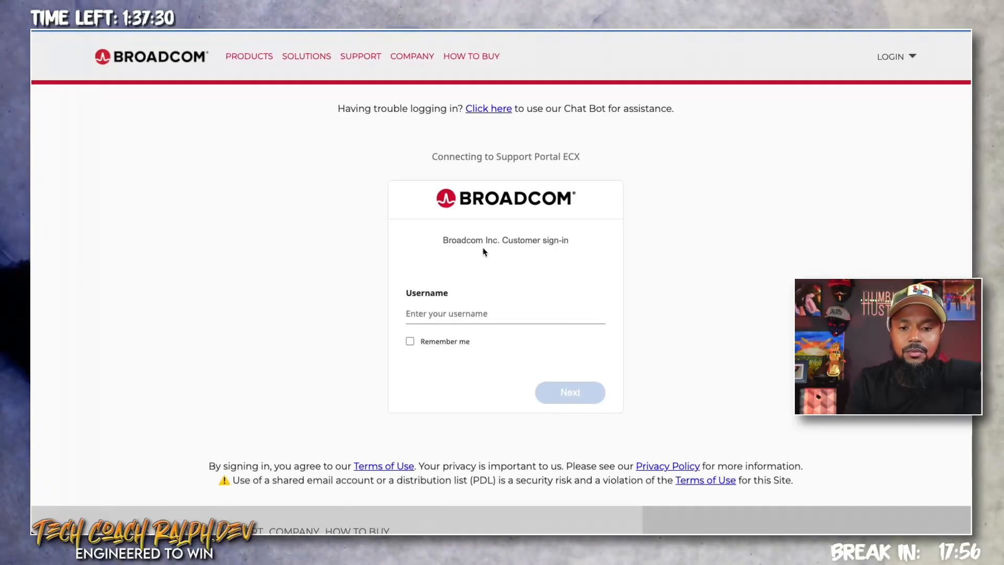
pyautogui.click(501, 348)
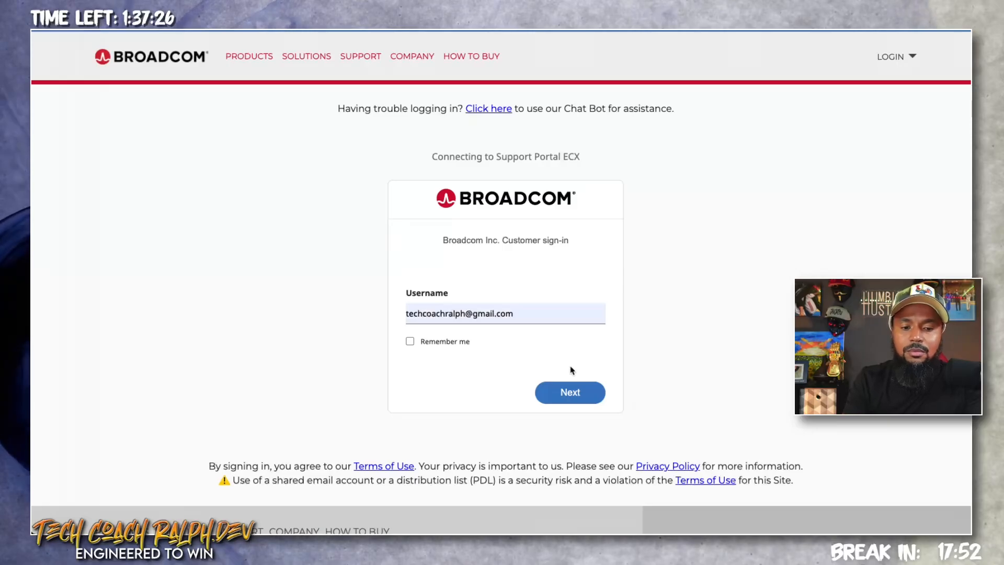
pyautogui.click(568, 396)
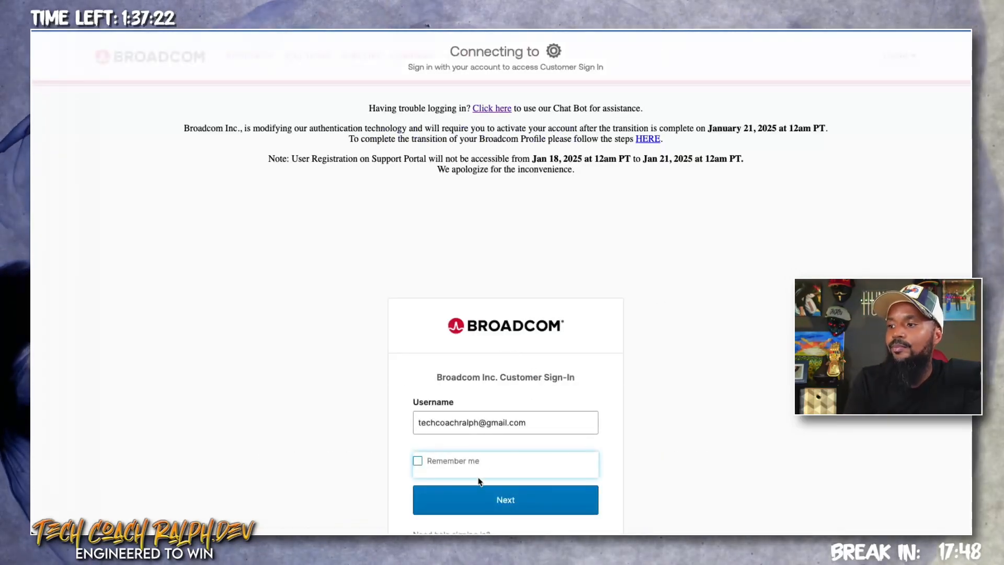
pyautogui.click(479, 494)
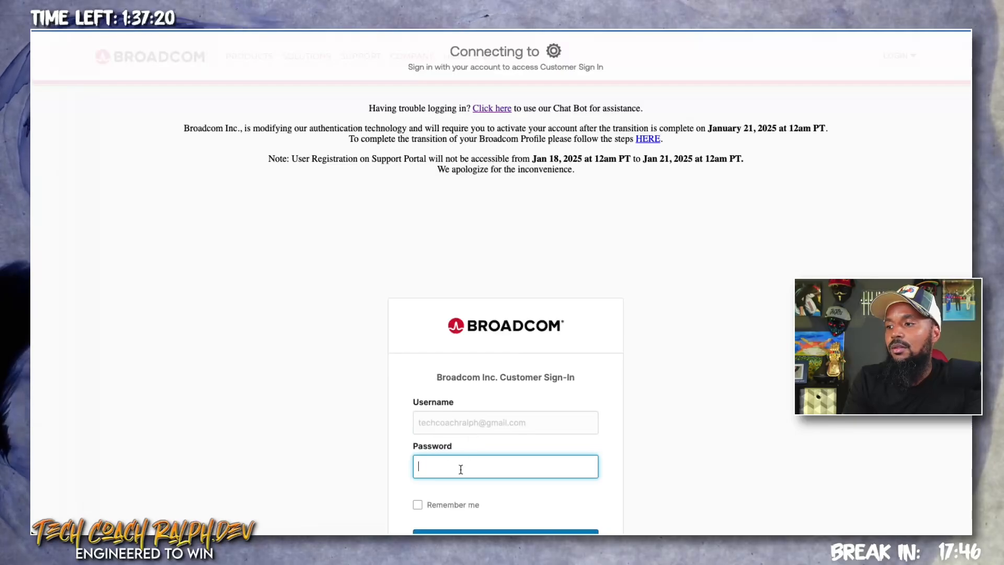
pyautogui.hotkey('ctrl', 'v')
pyautogui.scroll(-5, 622, 470)
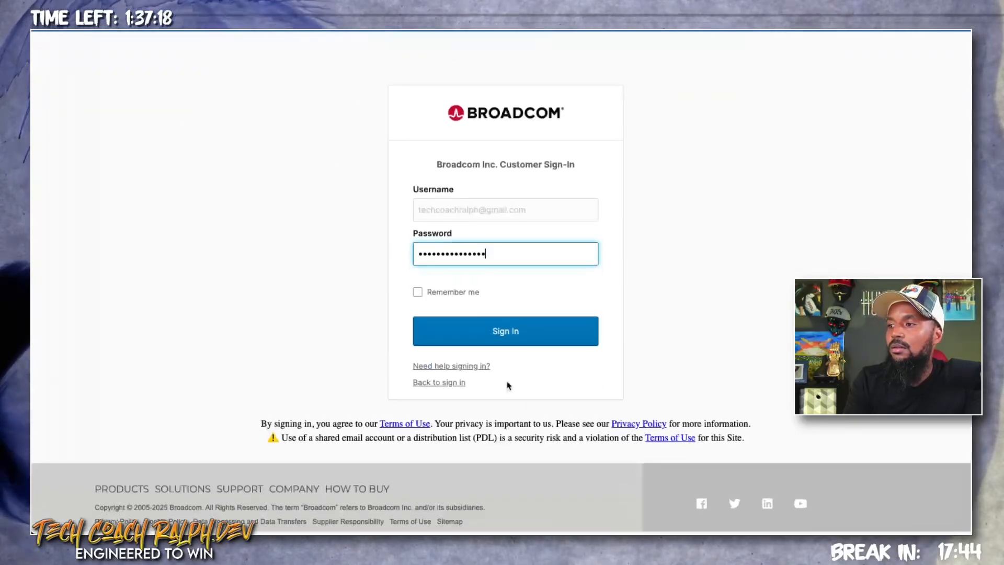
pyautogui.click(500, 345)
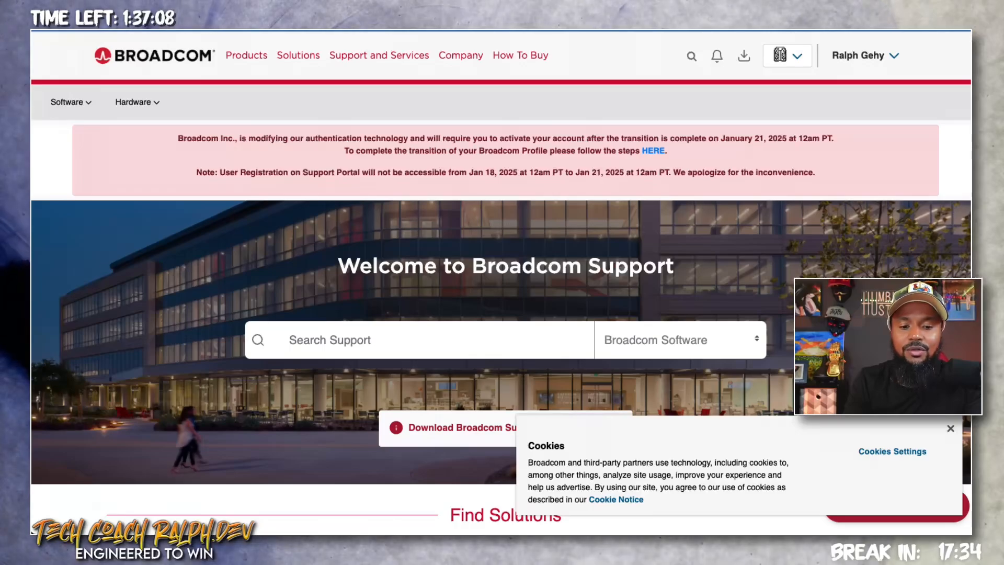
# Open the VMware Fusion downloads page from the link in the TCTC install guide and expand the VMware Fusion 13 releases
pyautogui.hotkey('ctrl', 'Tab')
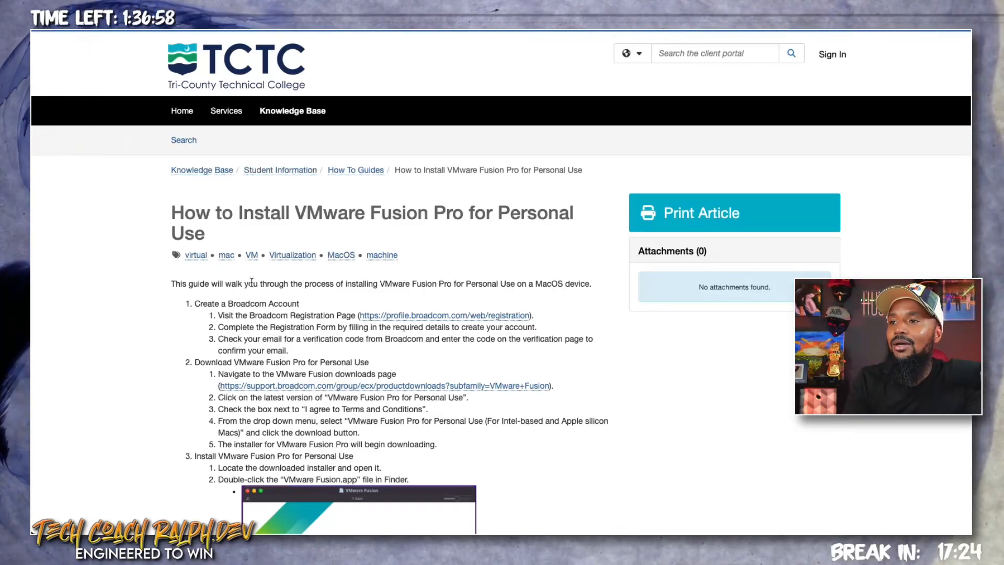
pyautogui.scroll(-1, 252, 283)
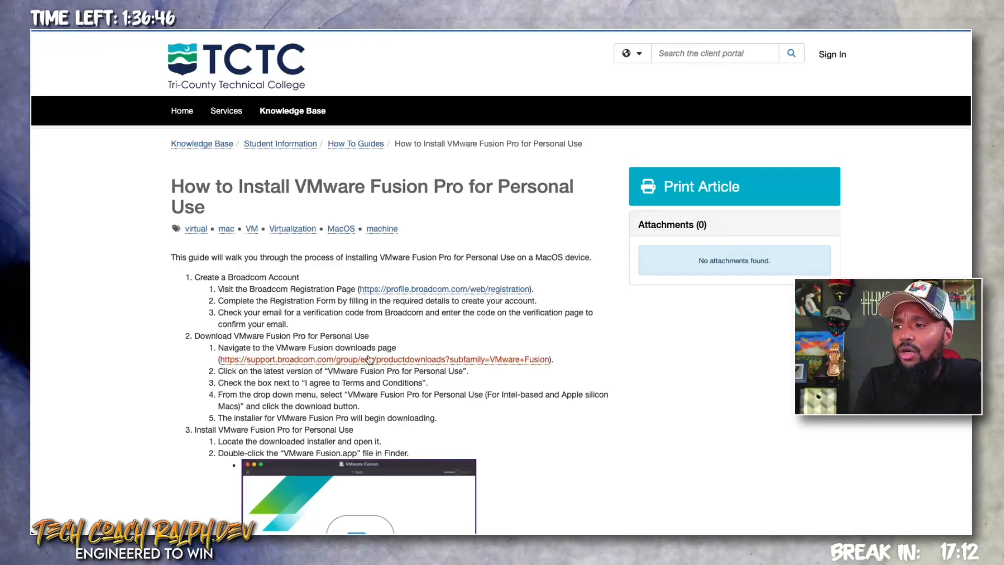
pyautogui.click(369, 359)
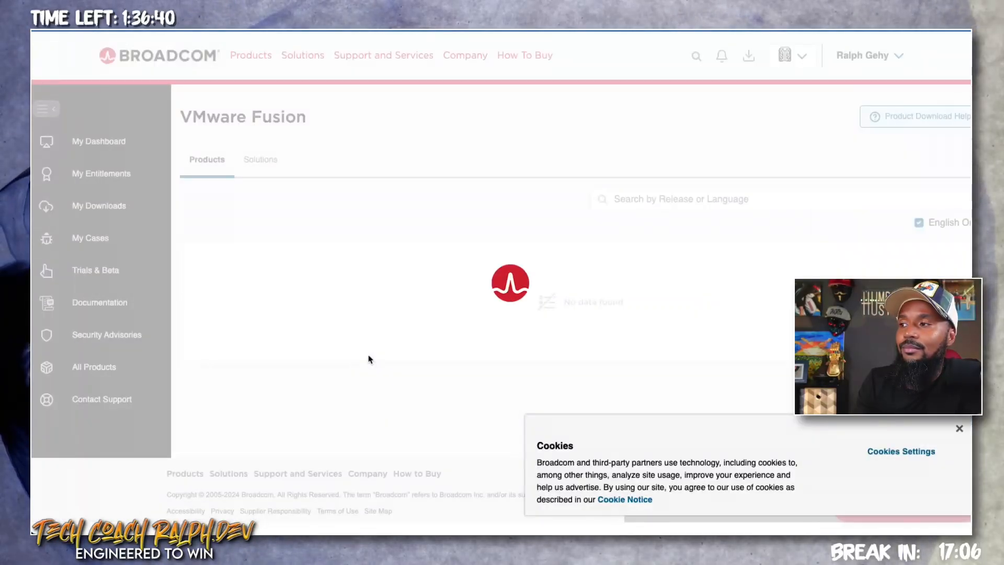
pyautogui.click(960, 430)
pyautogui.click(277, 269)
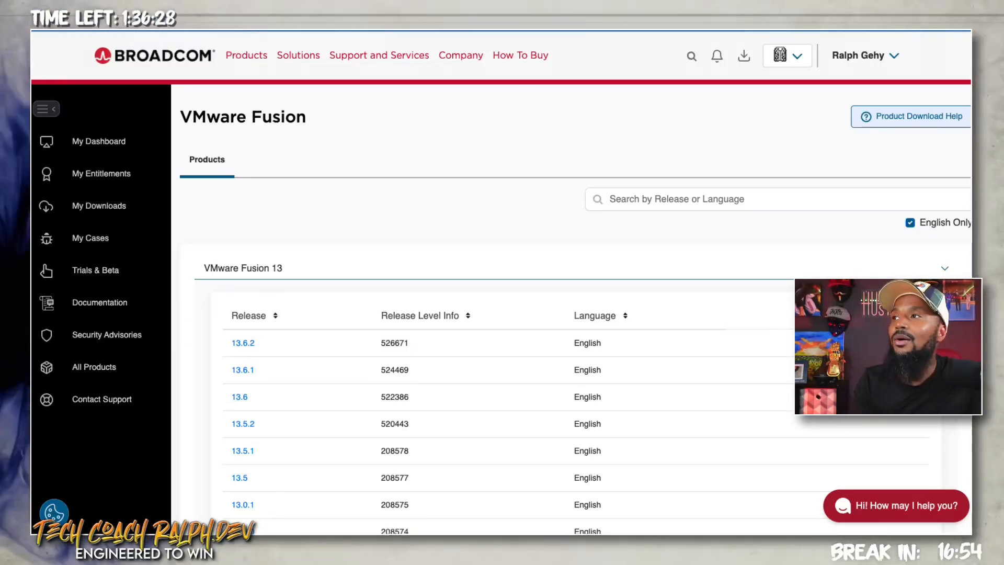
pyautogui.click(382, 30)
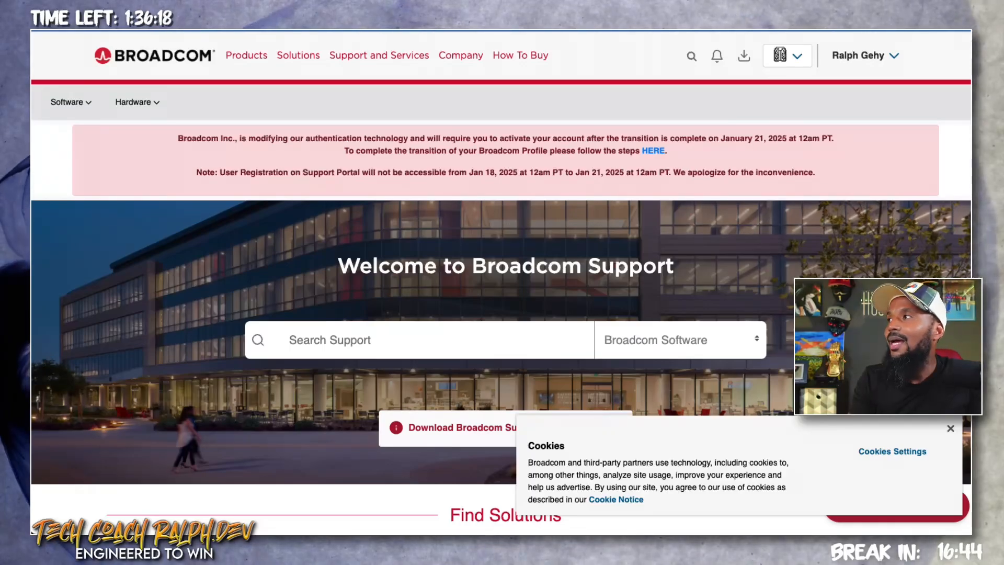
pyautogui.hotkey('ctrl', 'Tab')
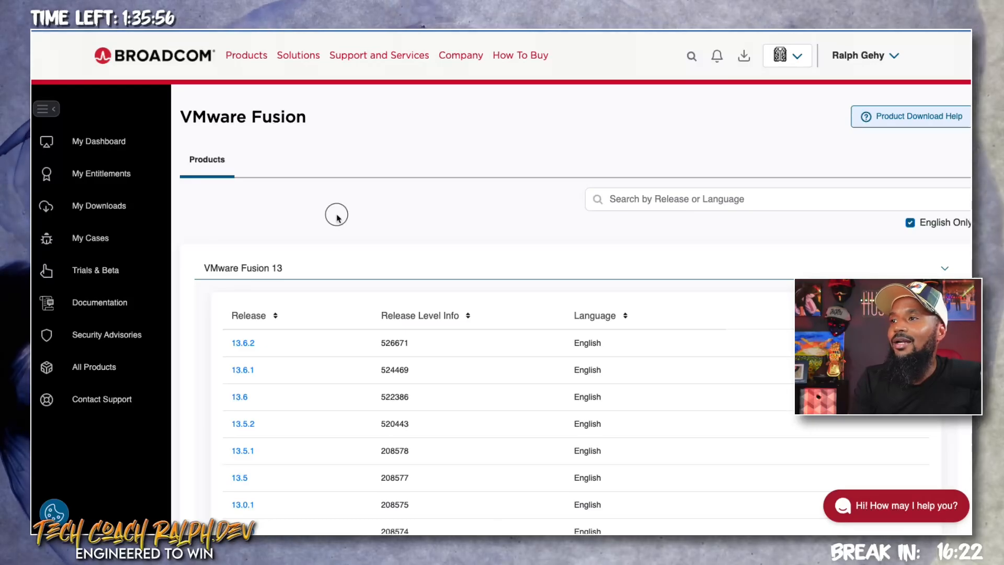
pyautogui.scroll(-1, 329, 273)
pyautogui.scroll(-2, 328, 272)
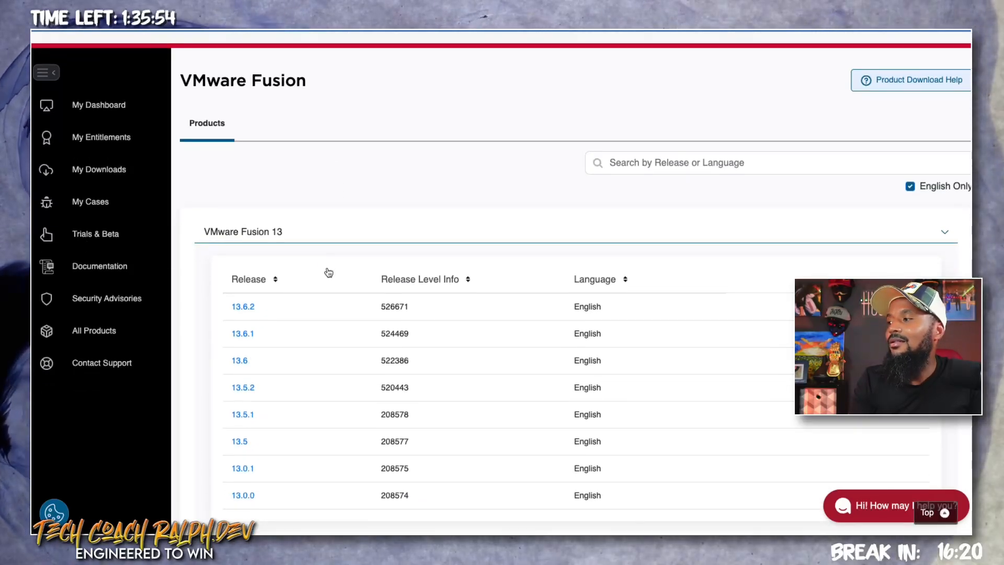
pyautogui.scroll(-3, 328, 273)
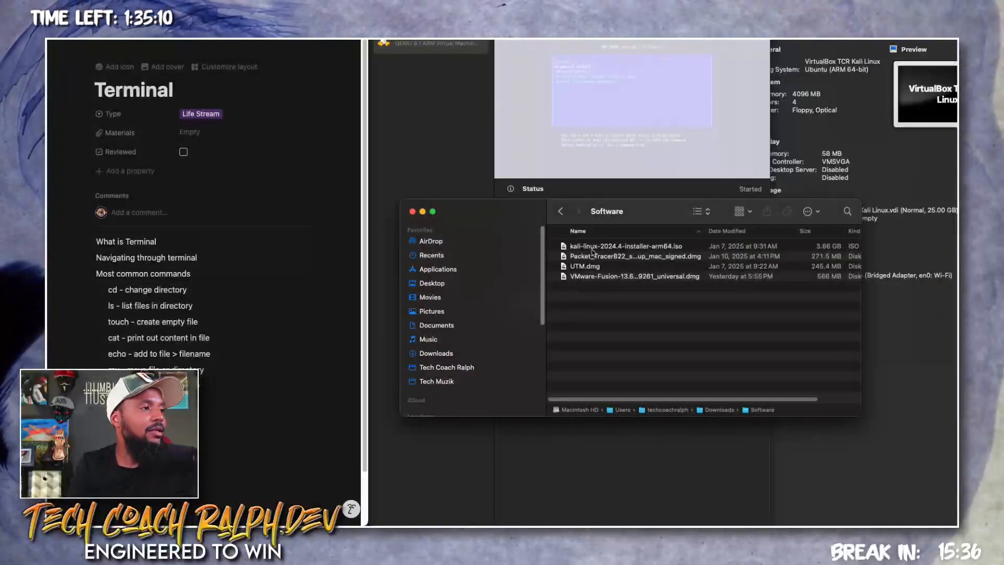
# Open the VMware-Fusion-13.6.2 disk image from the Software folder and complete the VMware Fusion installation
pyautogui.click(621, 277)
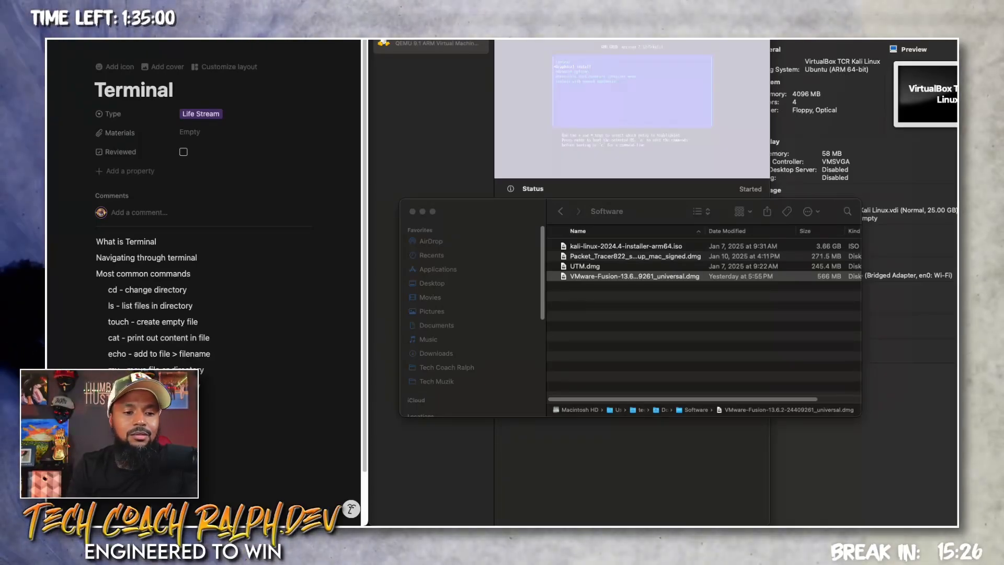
pyautogui.moveTo(957, 157); pyautogui.dragTo(655, 129)
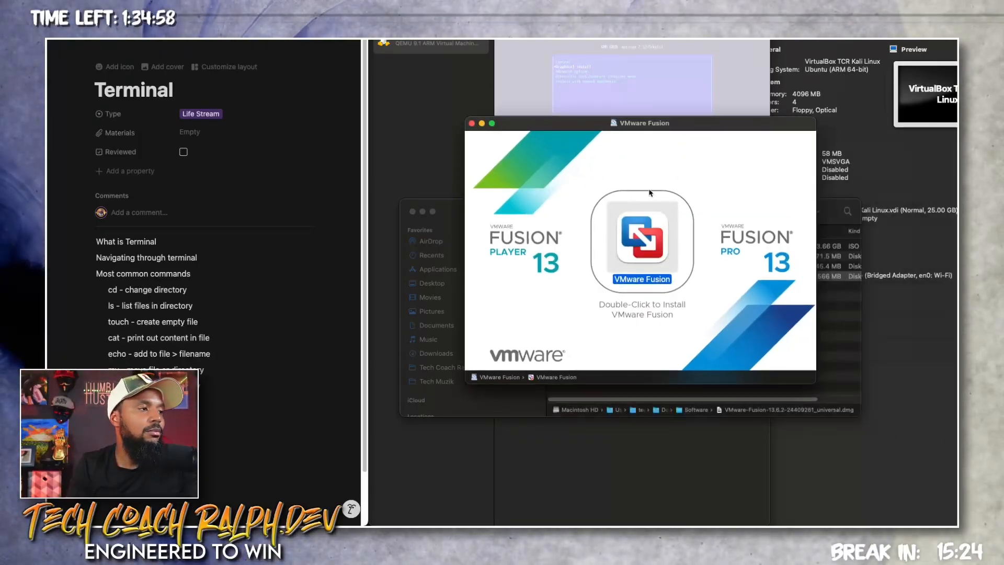
pyautogui.doubleClick(644, 244)
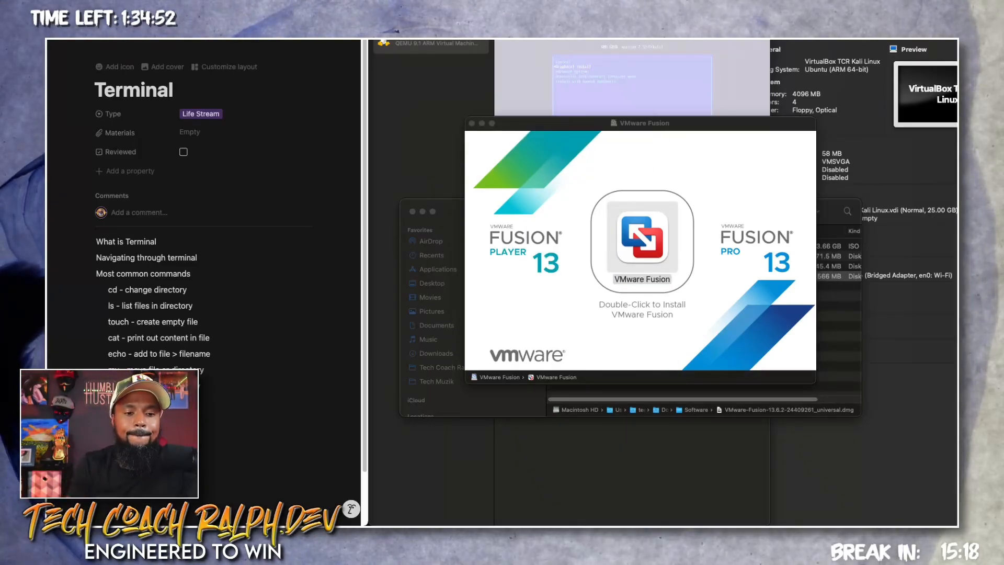
pyautogui.moveTo(957, 248); pyautogui.dragTo(587, 218)
pyautogui.click(657, 333)
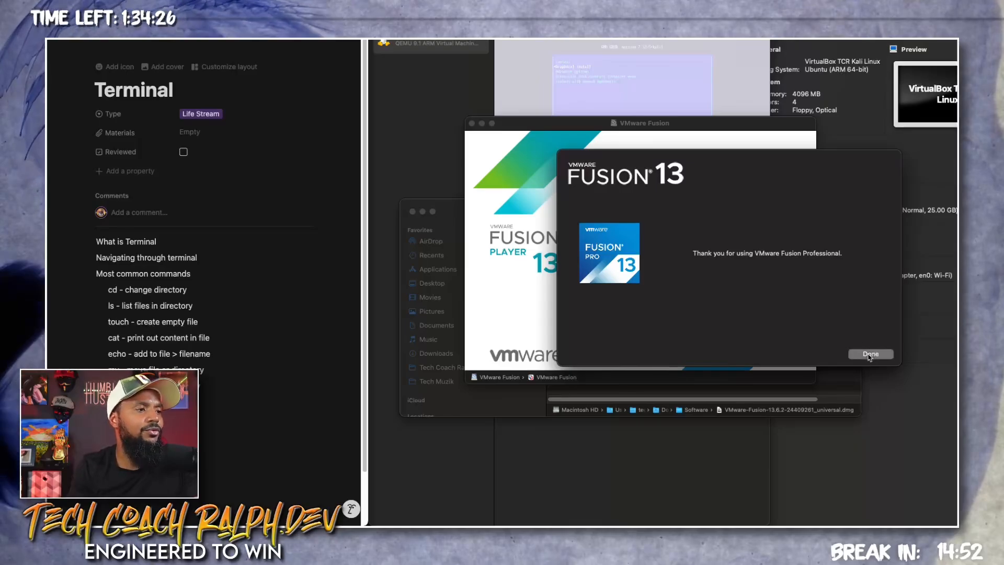
pyautogui.click(871, 354)
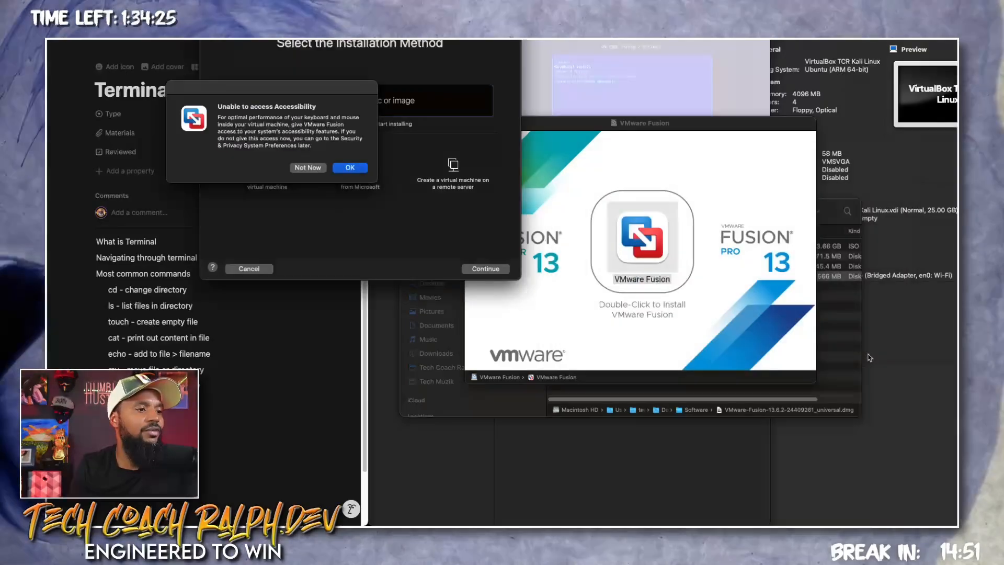
# Deny VMware Fusion accessibility access and move the installation method window clear of the Terminal notes
pyautogui.click(349, 168)
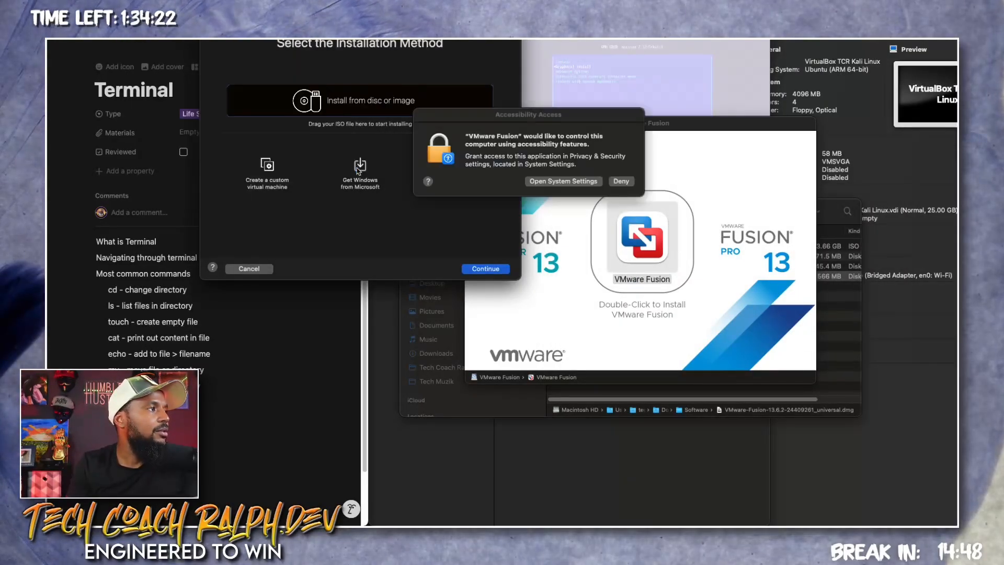
pyautogui.click(616, 182)
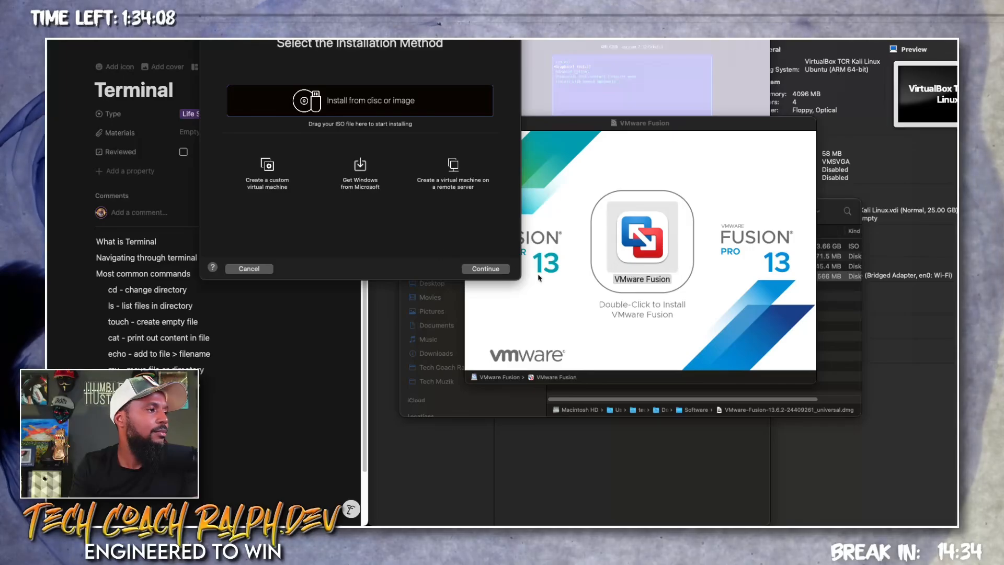
pyautogui.click(436, 246)
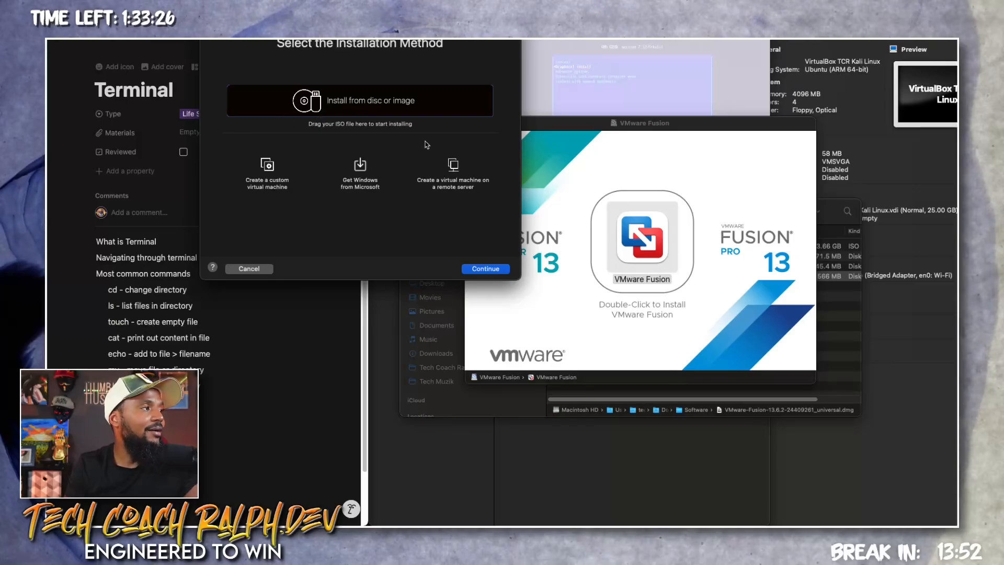
pyautogui.moveTo(346, 183); pyautogui.dragTo(515, 197)
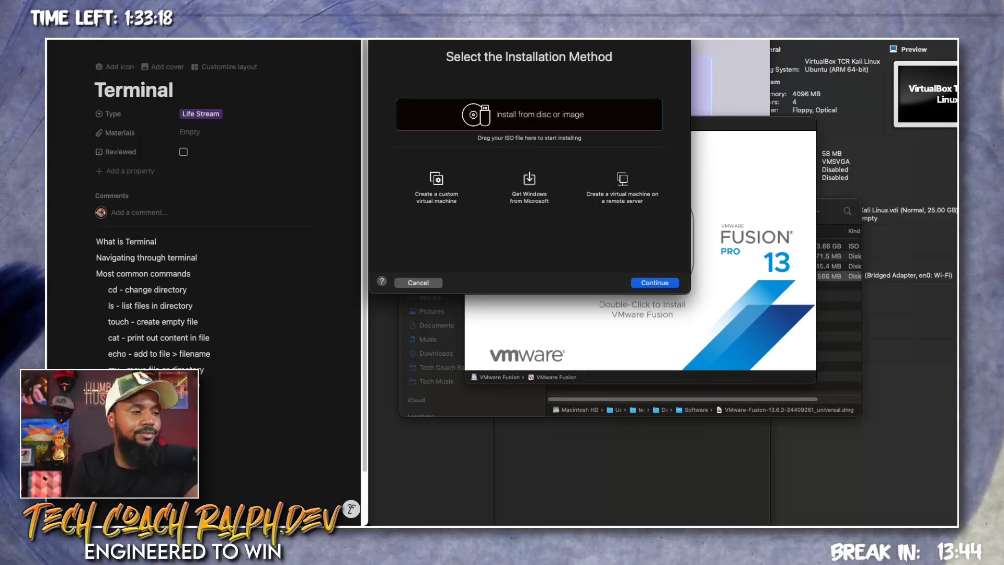
# Use kali-linux-2024.4-installer-arm64.iso from the Software folder as the installation image for the new VMware Fusion virtual machine
pyautogui.click(793, 413)
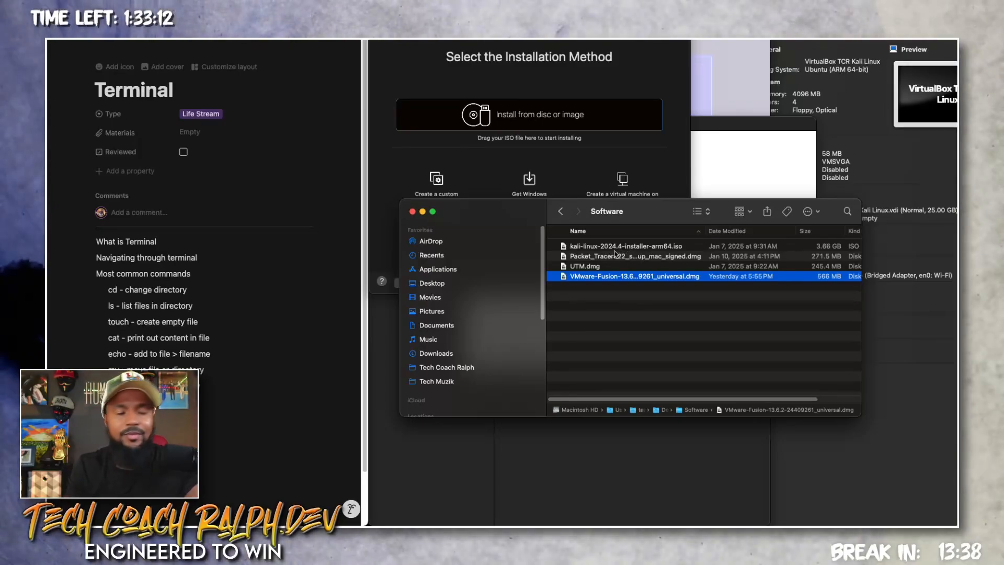
pyautogui.click(621, 249)
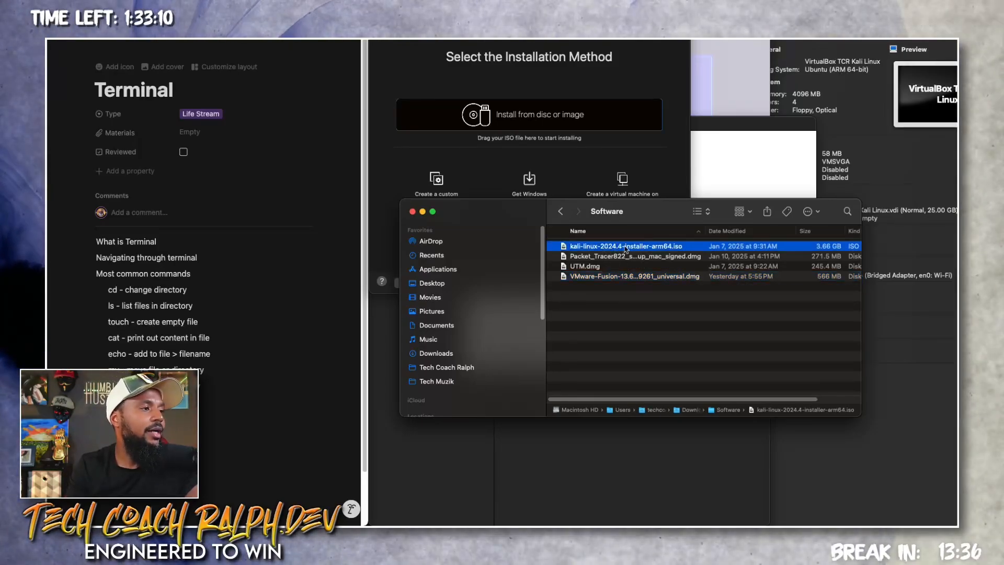
pyautogui.moveTo(625, 248); pyautogui.dragTo(547, 117)
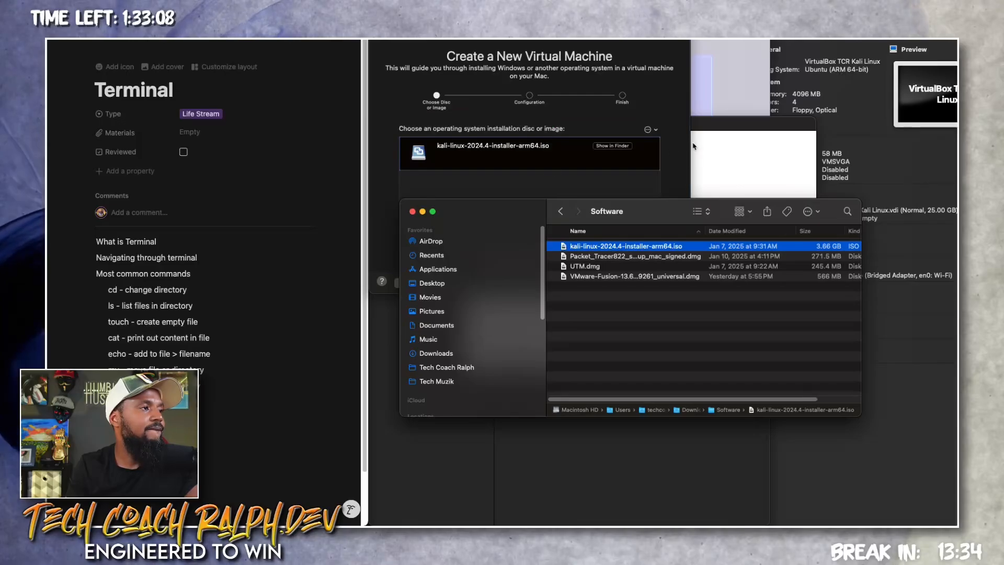
pyautogui.click(682, 157)
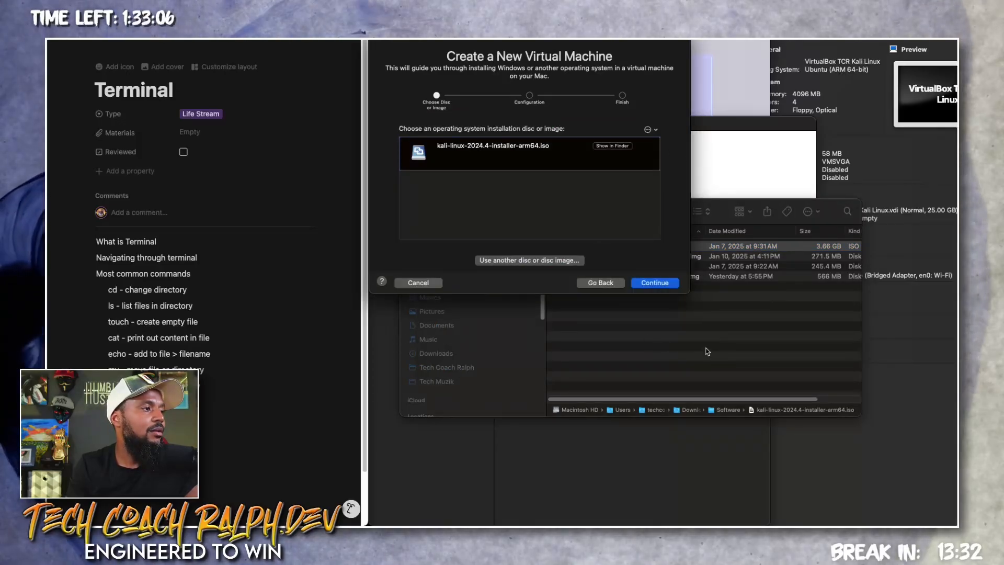
# Clear the Finder window out of the way and place the Create a New Virtual Machine window over the Terminal notes
pyautogui.click(677, 351)
pyautogui.moveTo(501, 215); pyautogui.dragTo(957, 366)
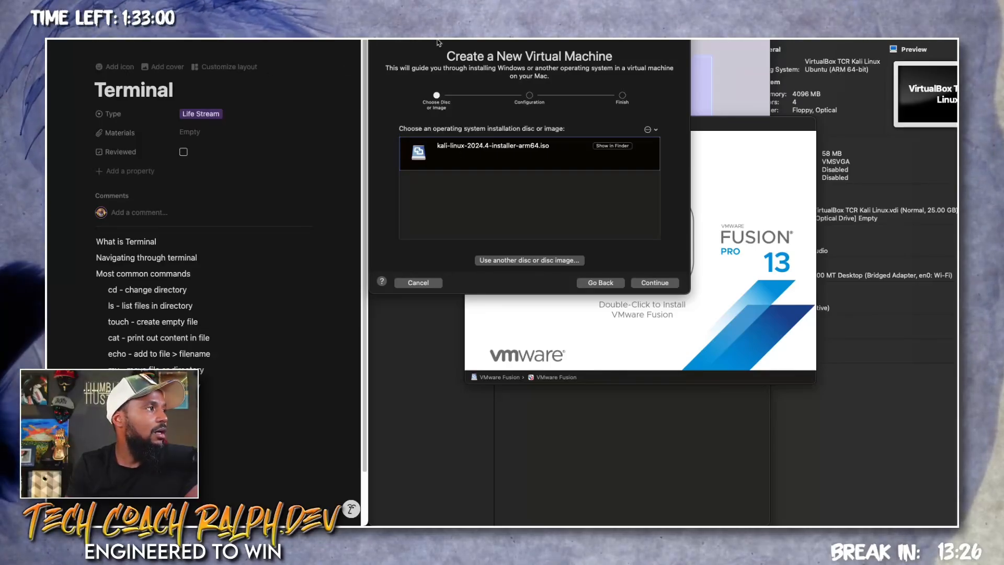
pyautogui.moveTo(435, 42); pyautogui.dragTo(113, 93)
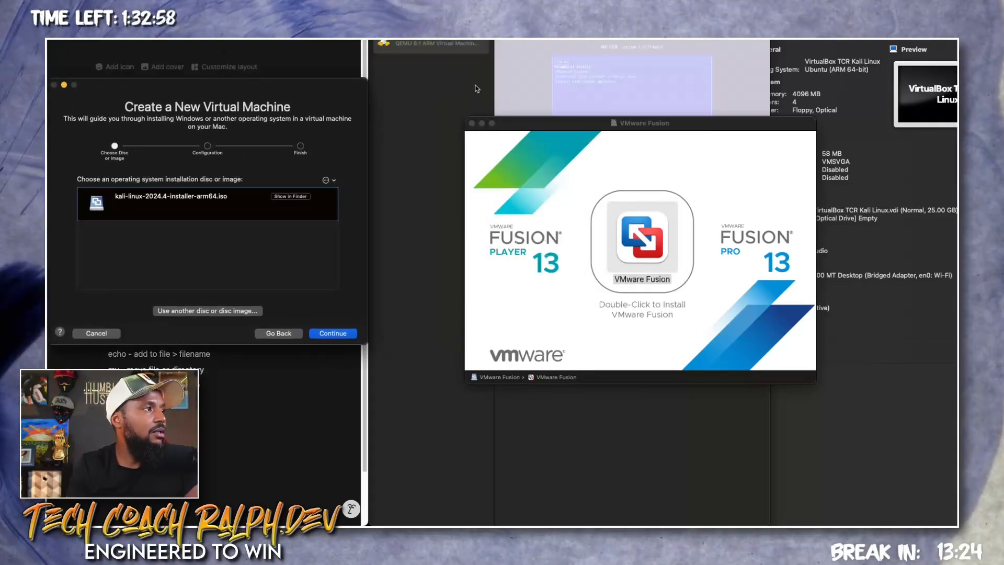
# Switch to UTM, bring up the UTM Kali Linux virtual machine beside the VMware wizard and start its Graphical install
pyautogui.click(530, 55)
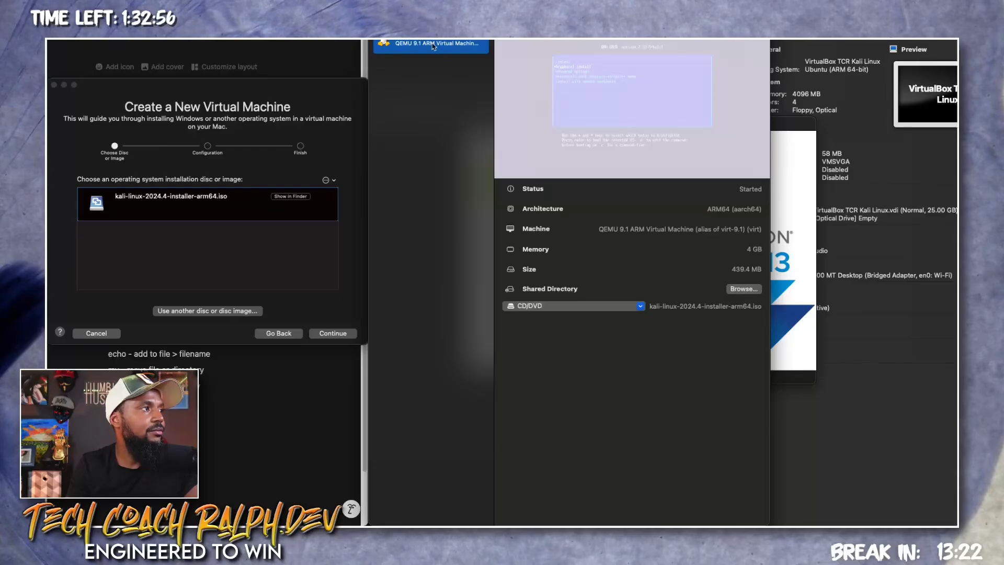
pyautogui.doubleClick(433, 46)
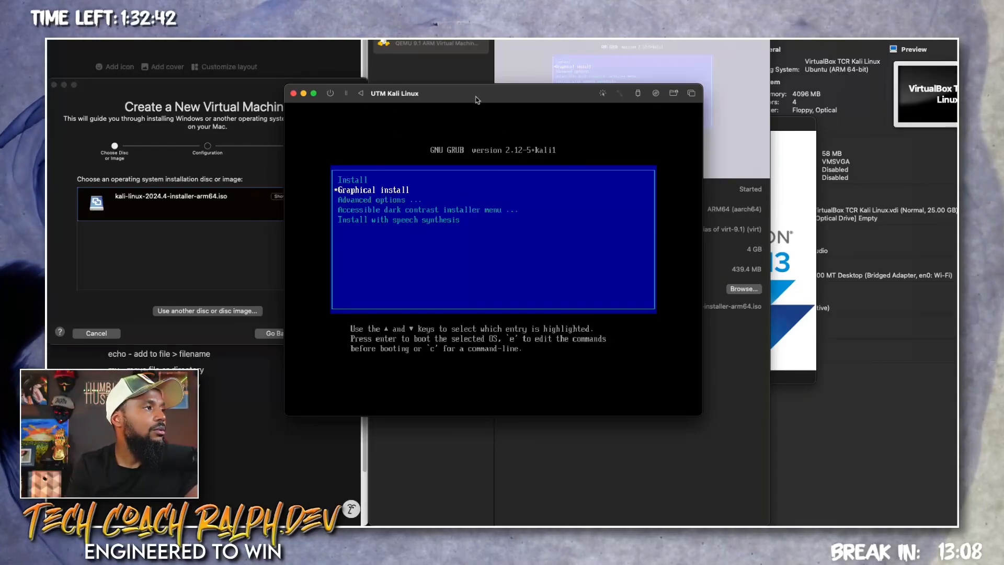
pyautogui.moveTo(445, 94); pyautogui.dragTo(516, 31)
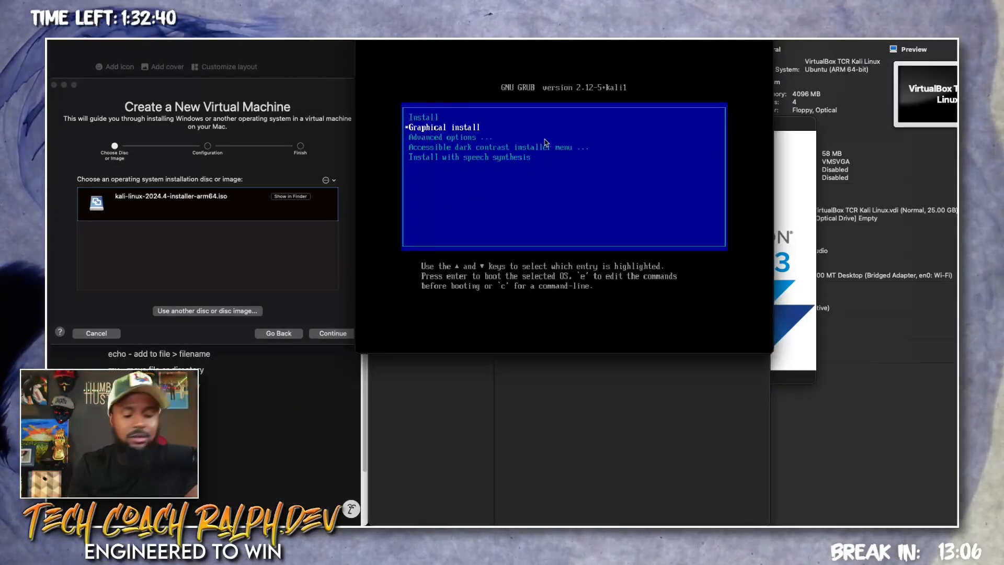
pyautogui.press('Down')
pyautogui.press('Up')
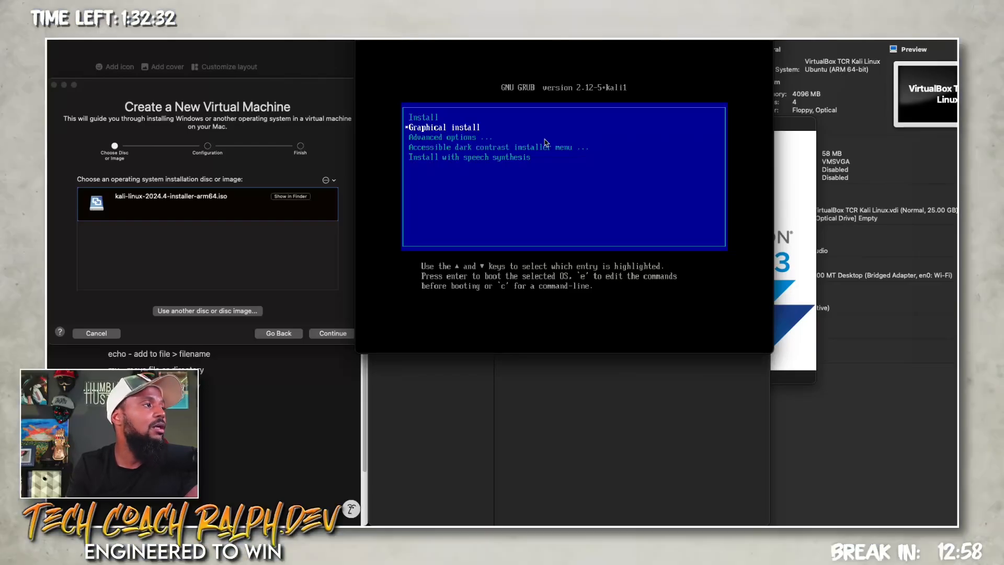
pyautogui.press('Return')
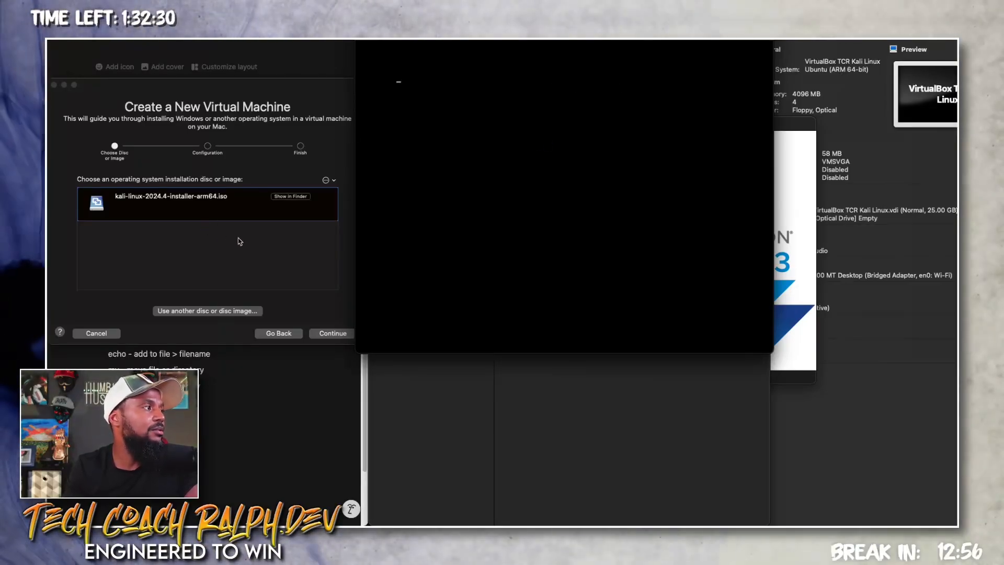
# Accept the Kali installer image in the VMware wizard and list the Linux guest operating systems
pyautogui.click(292, 273)
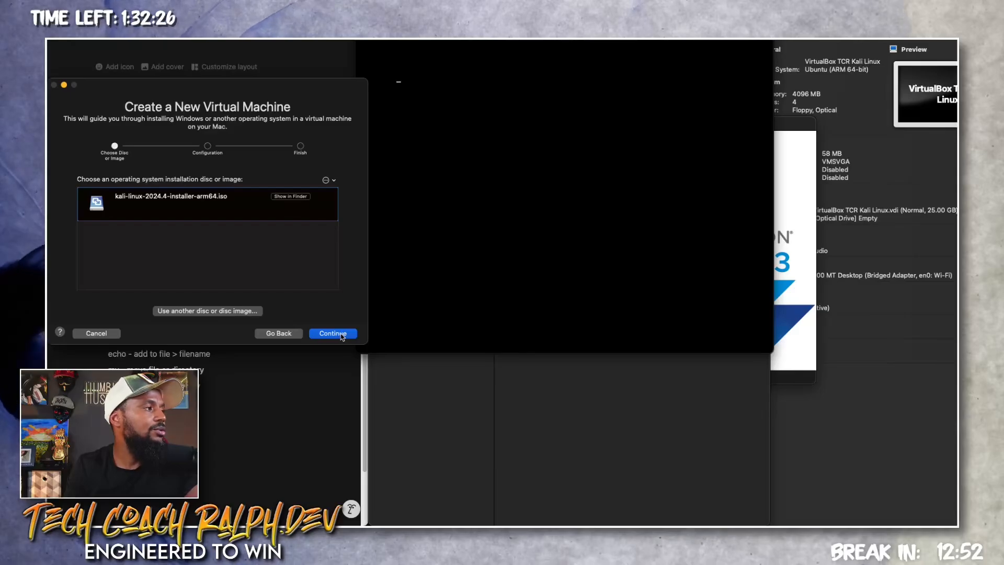
pyautogui.click(340, 334)
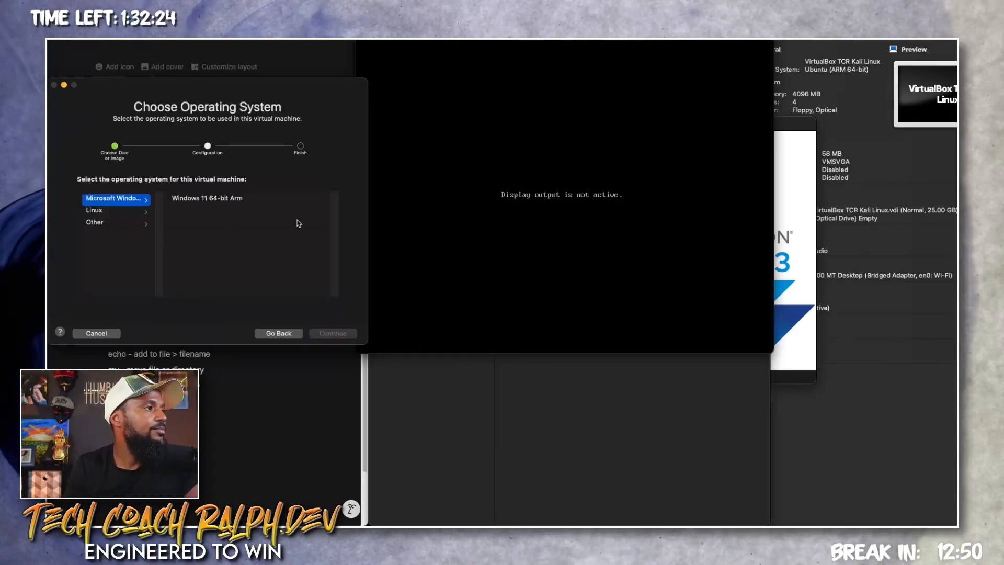
pyautogui.click(525, 203)
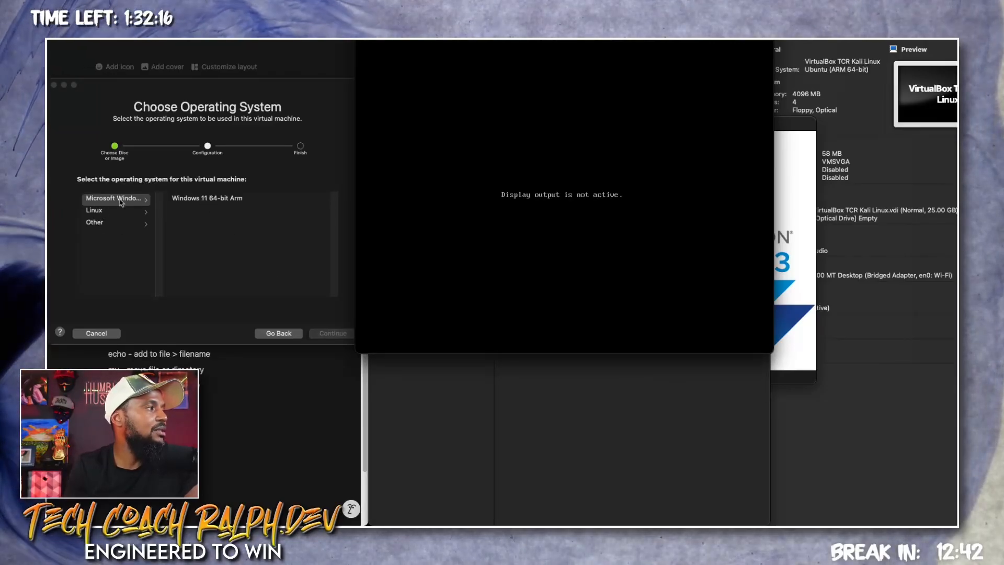
pyautogui.click(112, 214)
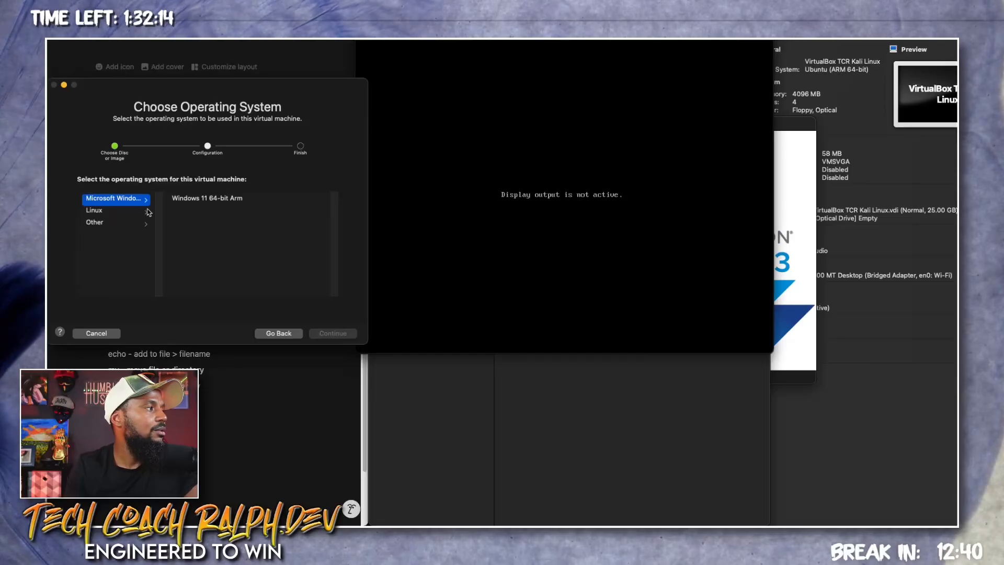
pyautogui.click(149, 212)
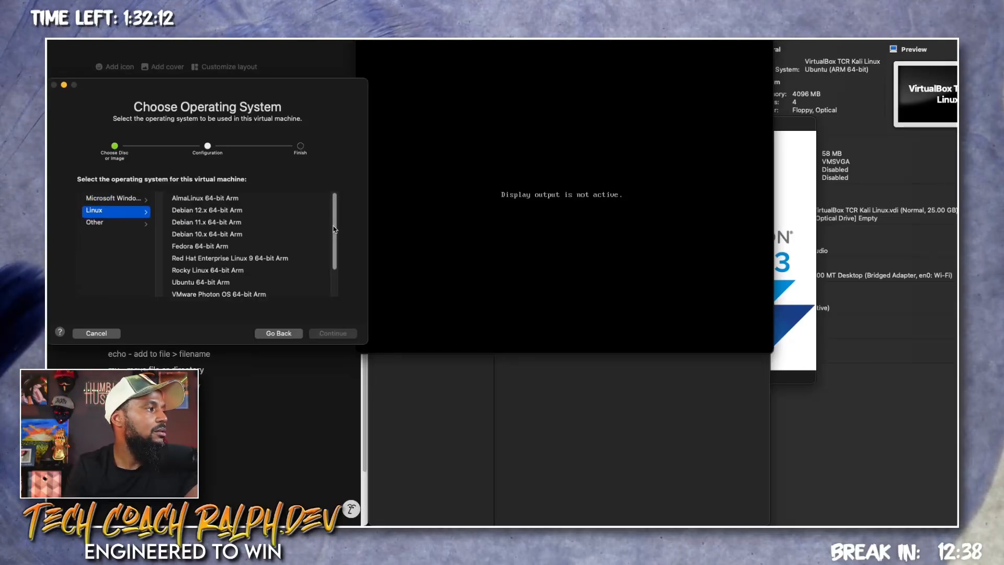
pyautogui.moveTo(333, 226)
pyautogui.mouseDown()
pyautogui.moveTo(331, 282)
pyautogui.moveTo(329, 220)
pyautogui.mouseUp()
# Close the running UTM Kali Linux virtual machine window and confirm killing the VM
pyautogui.click(509, 231)
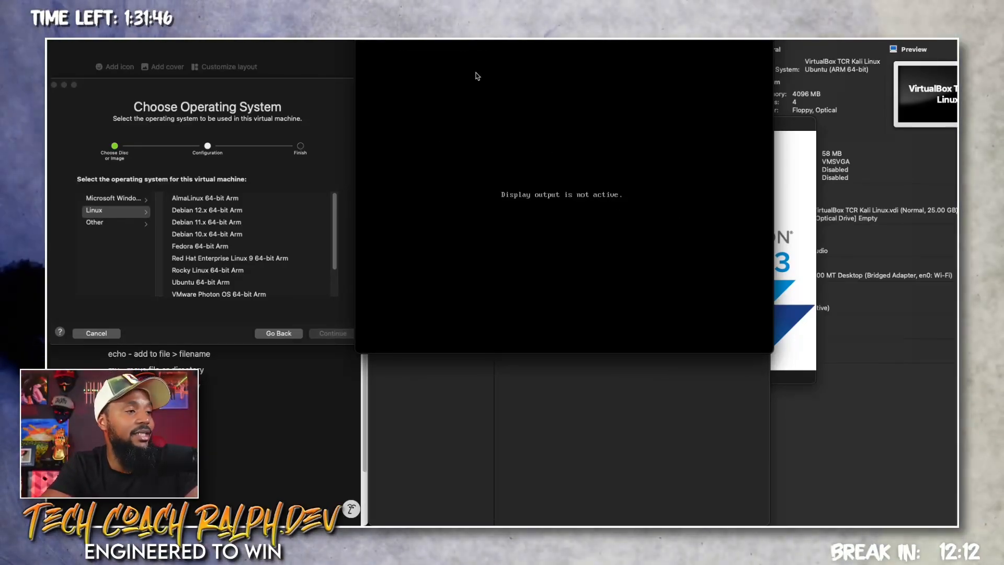
pyautogui.click(365, 26)
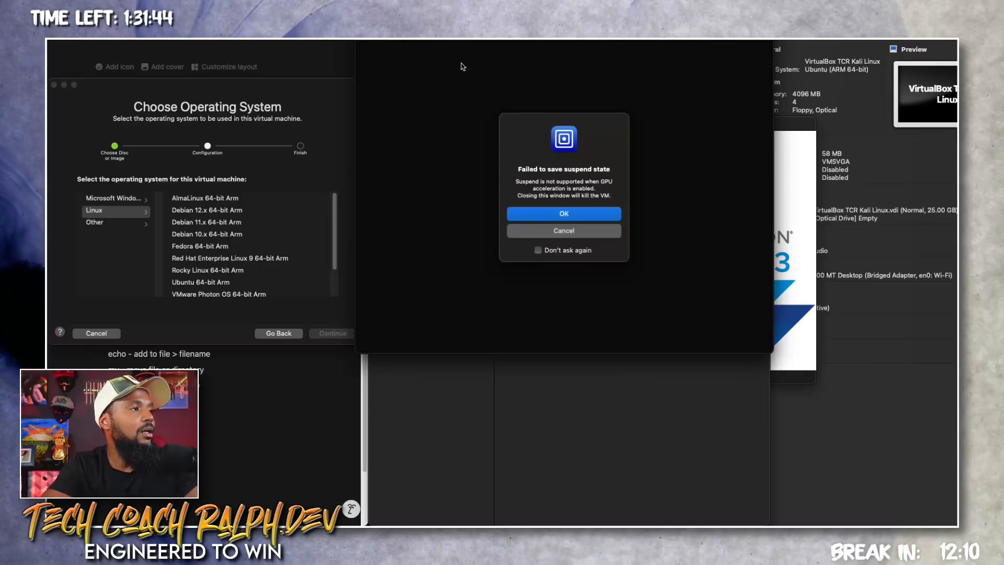
pyautogui.click(574, 219)
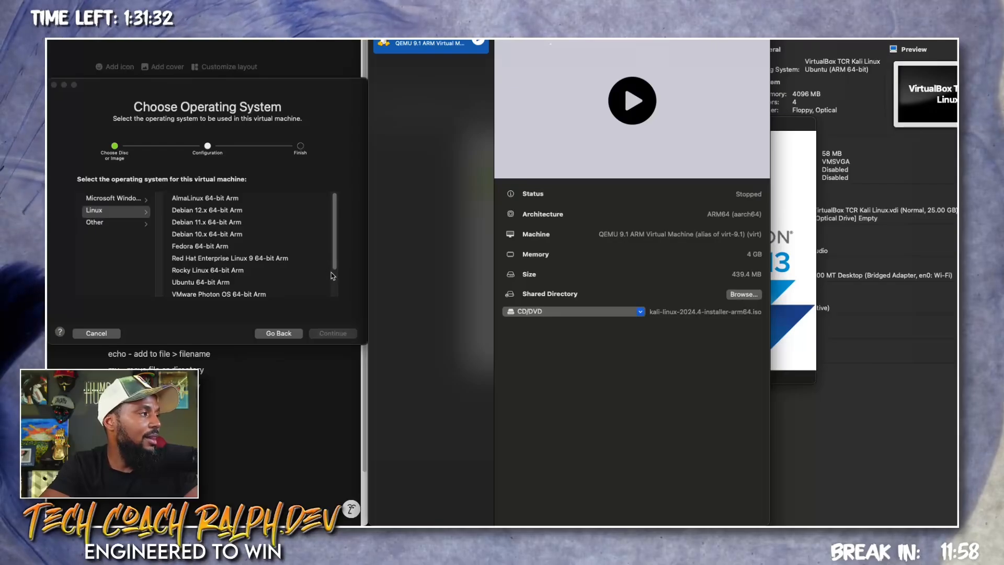
# Choose Ubuntu 64-bit Arm from the Linux systems as the guest operating system and proceed to the virtual machine summary
pyautogui.moveTo(331, 258); pyautogui.dragTo(334, 286)
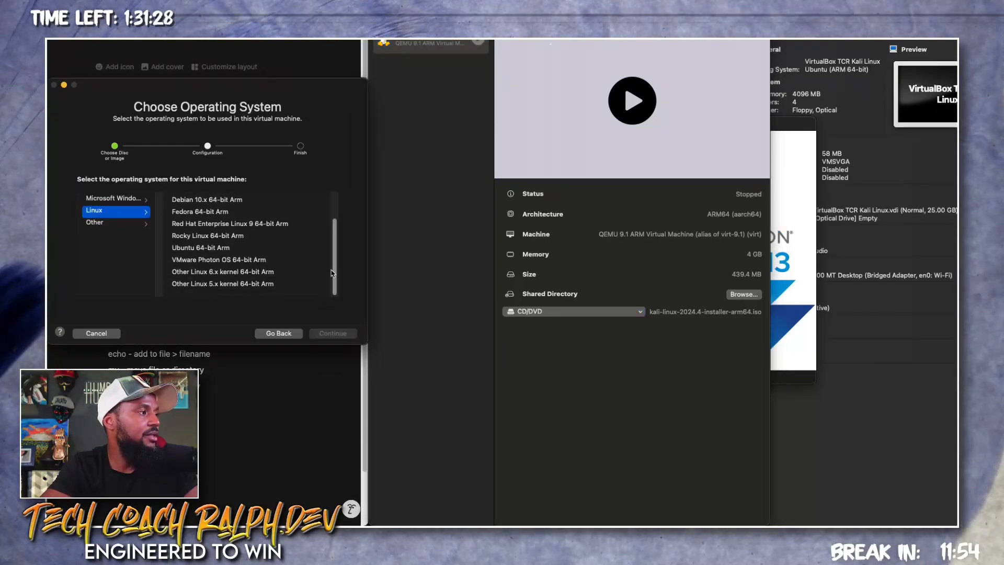
pyautogui.moveTo(331, 272)
pyautogui.mouseDown()
pyautogui.moveTo(332, 243)
pyautogui.moveTo(335, 279)
pyautogui.mouseUp()
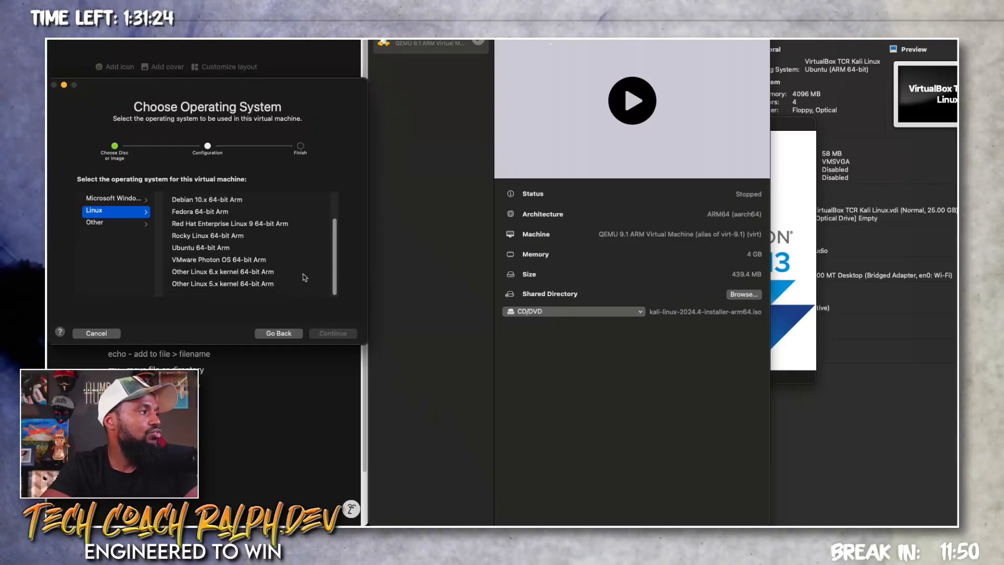
pyautogui.click(222, 249)
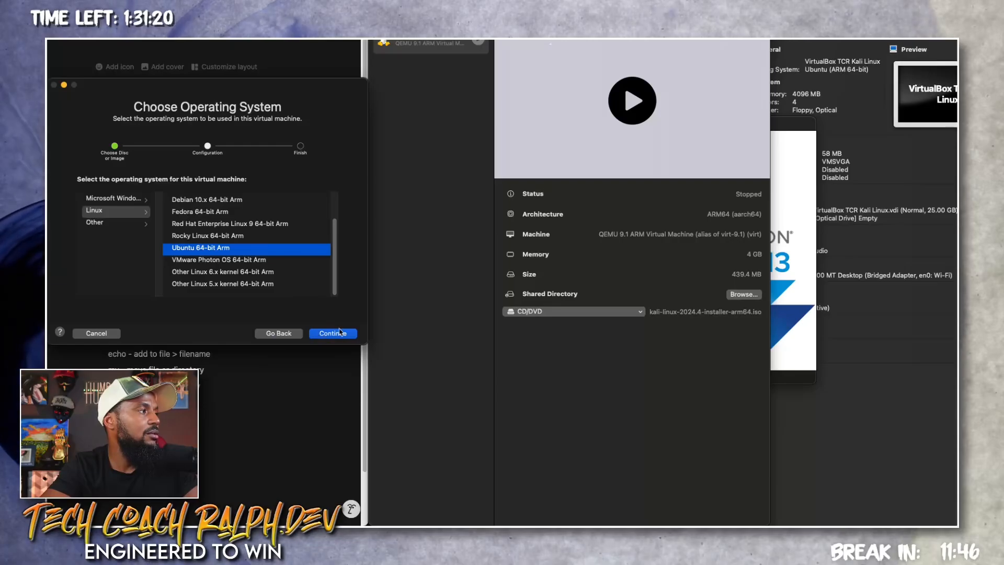
pyautogui.click(113, 230)
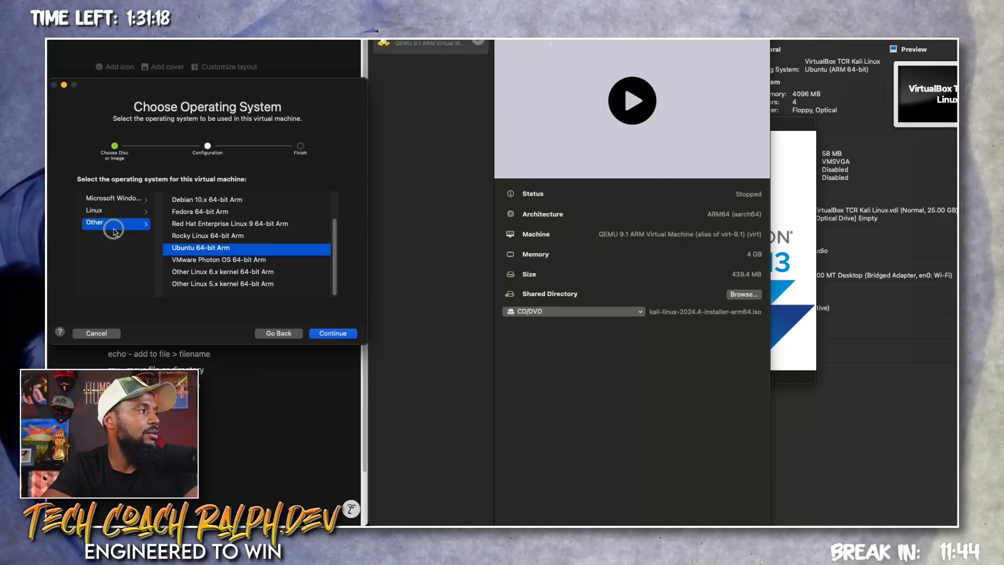
pyautogui.click(115, 211)
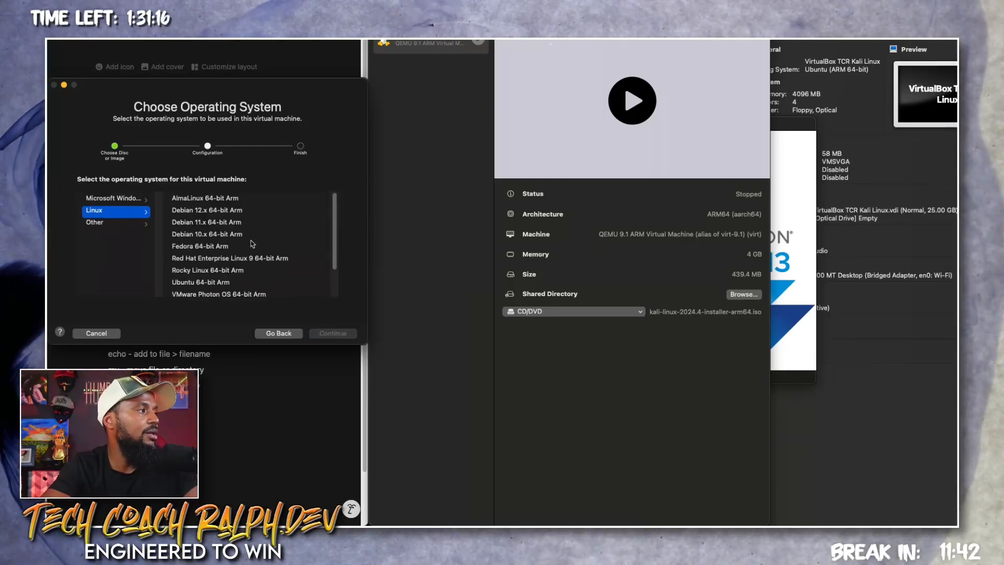
pyautogui.click(227, 283)
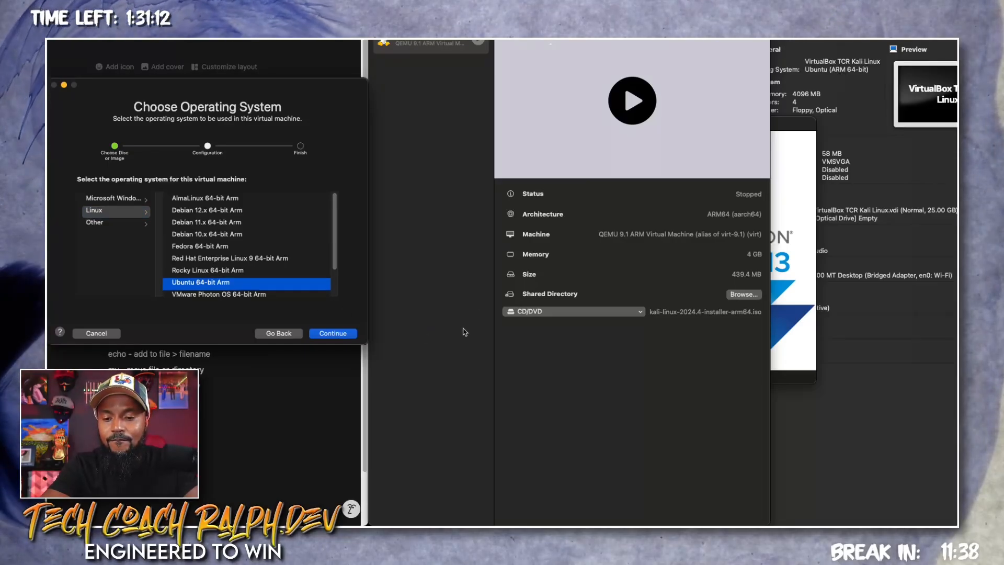
pyautogui.click(335, 337)
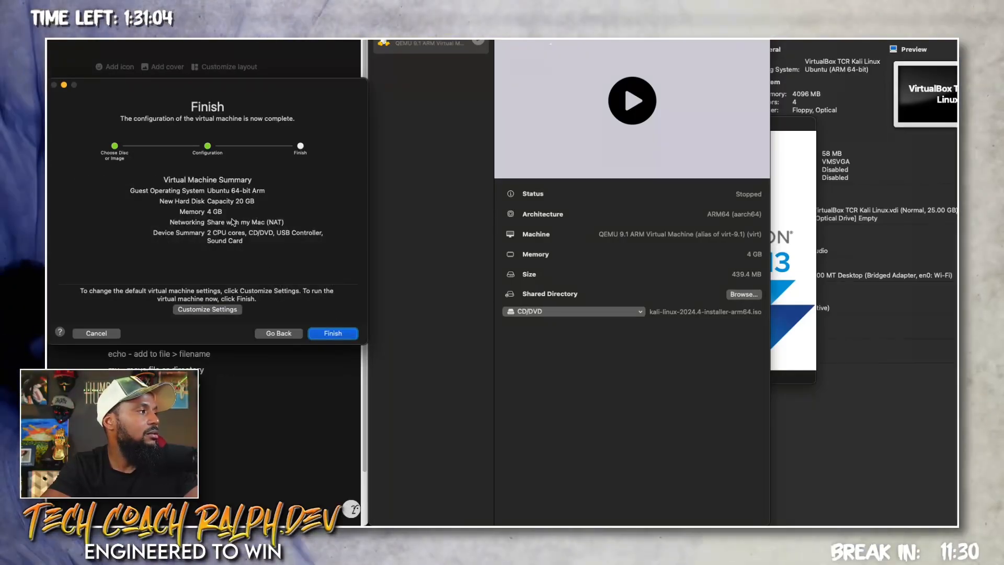
pyautogui.click(204, 310)
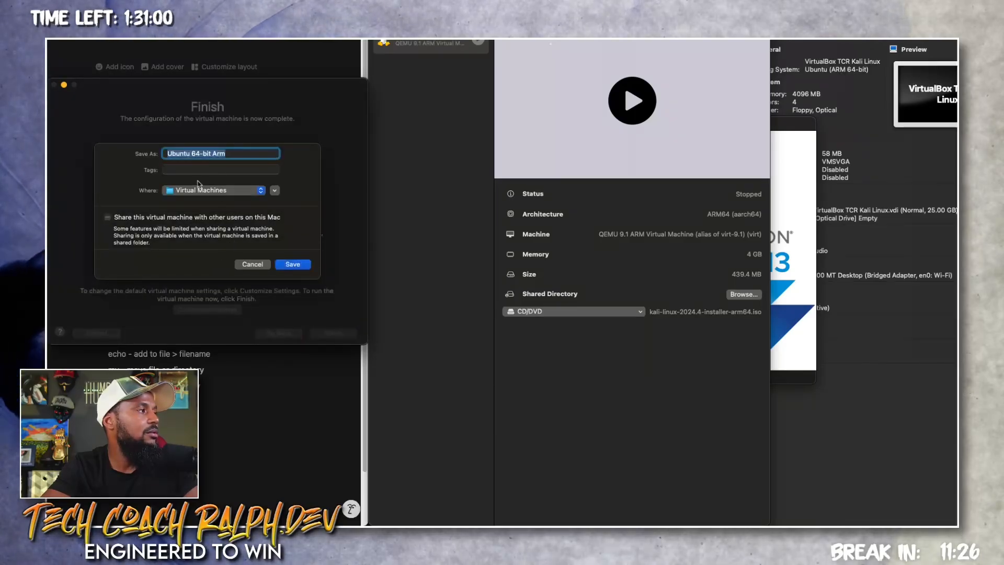
pyautogui.click(252, 264)
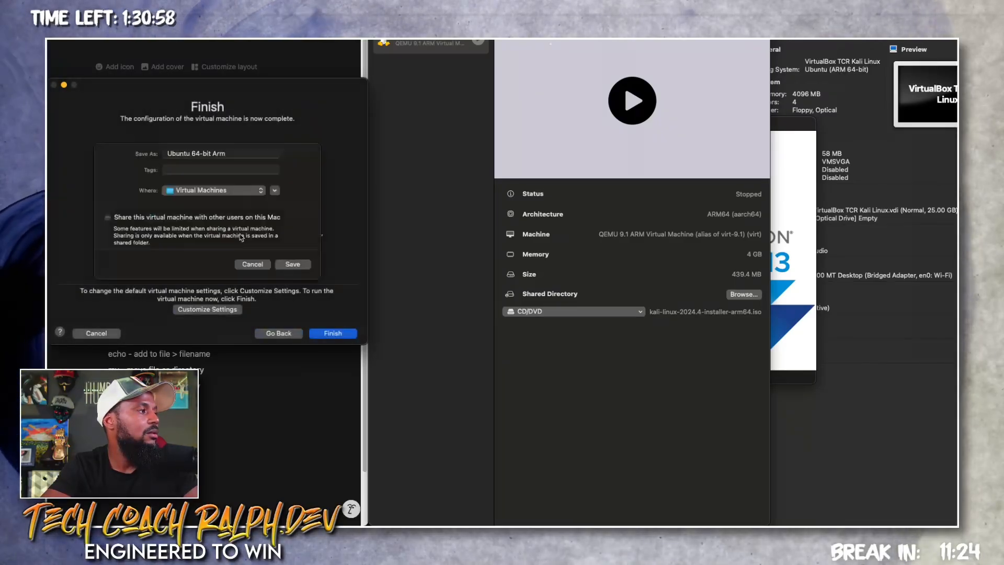
pyautogui.click(275, 335)
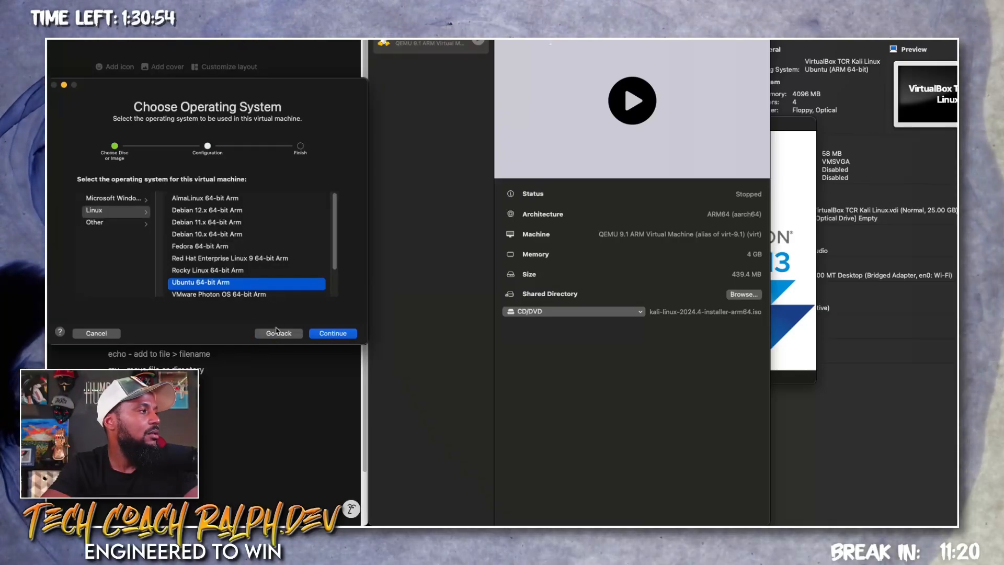
pyautogui.click(277, 333)
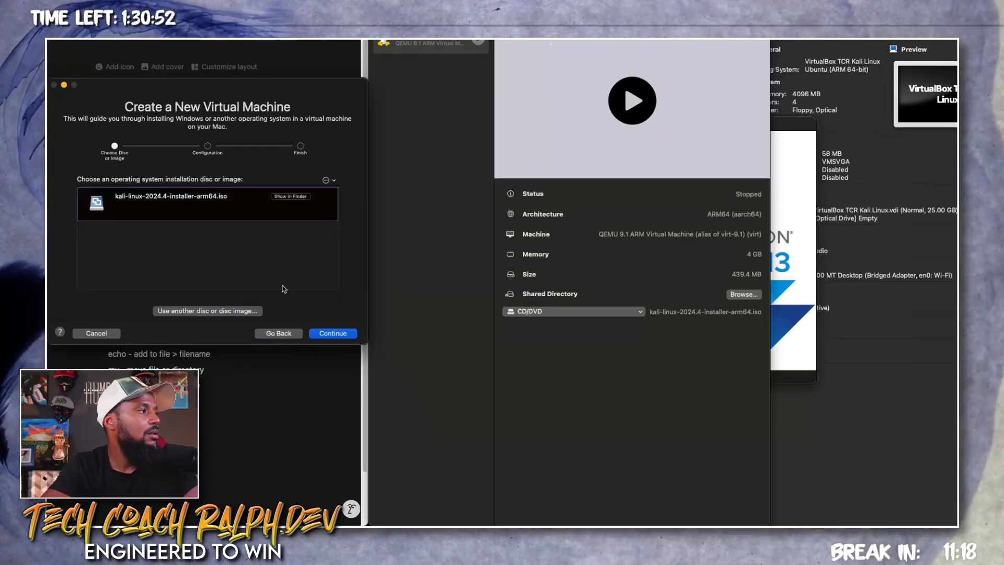
pyautogui.click(323, 334)
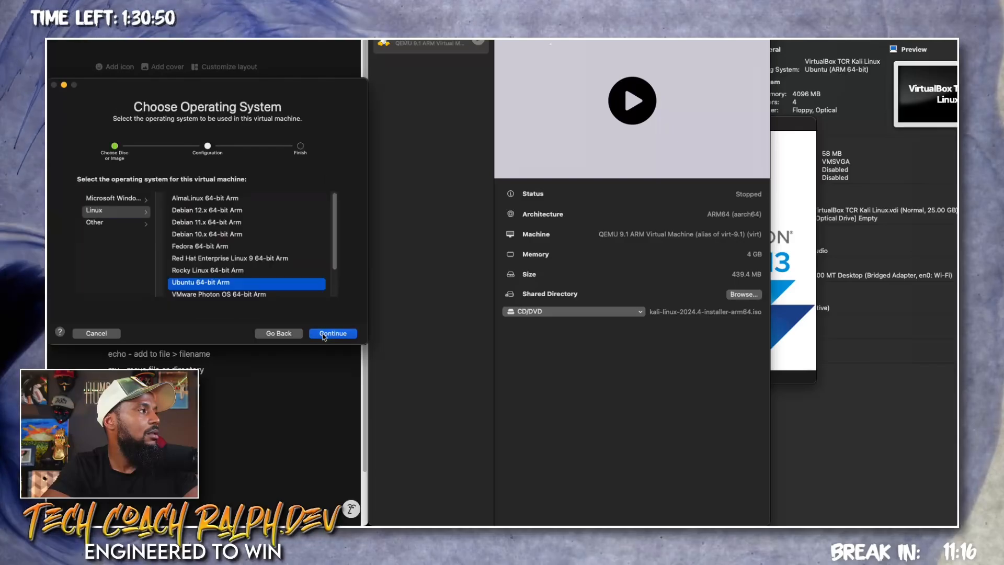
pyautogui.click(323, 336)
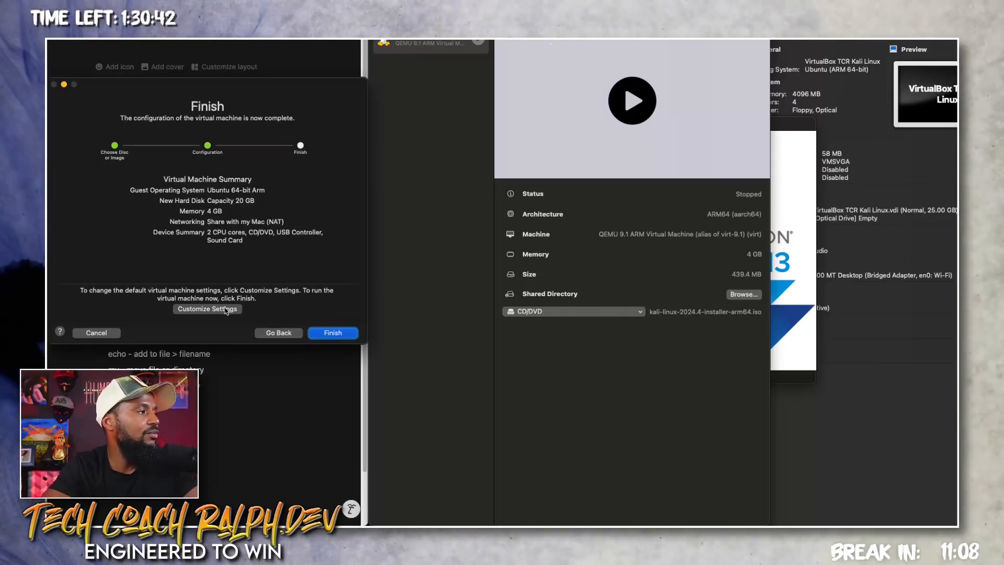
pyautogui.click(226, 309)
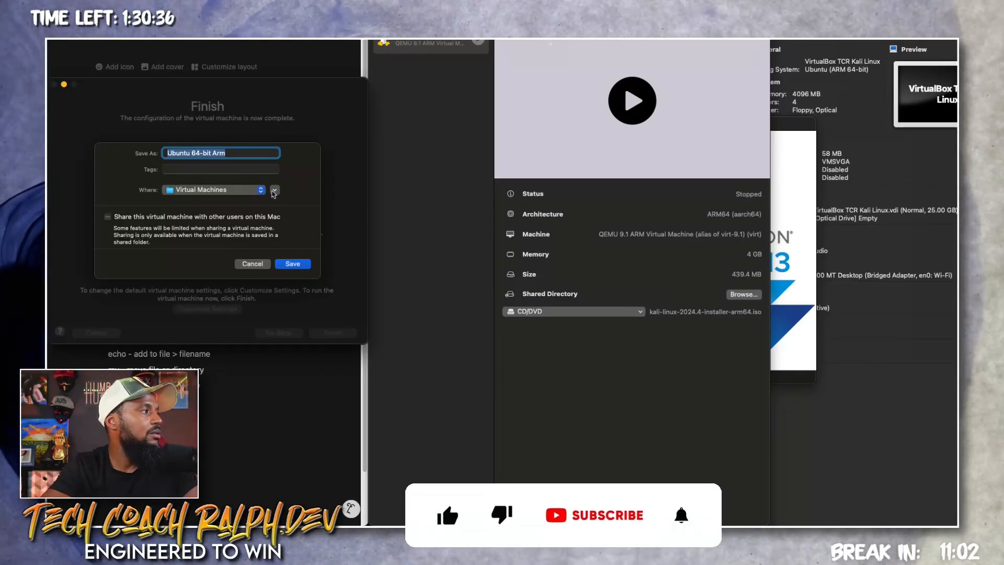
pyautogui.click(273, 192)
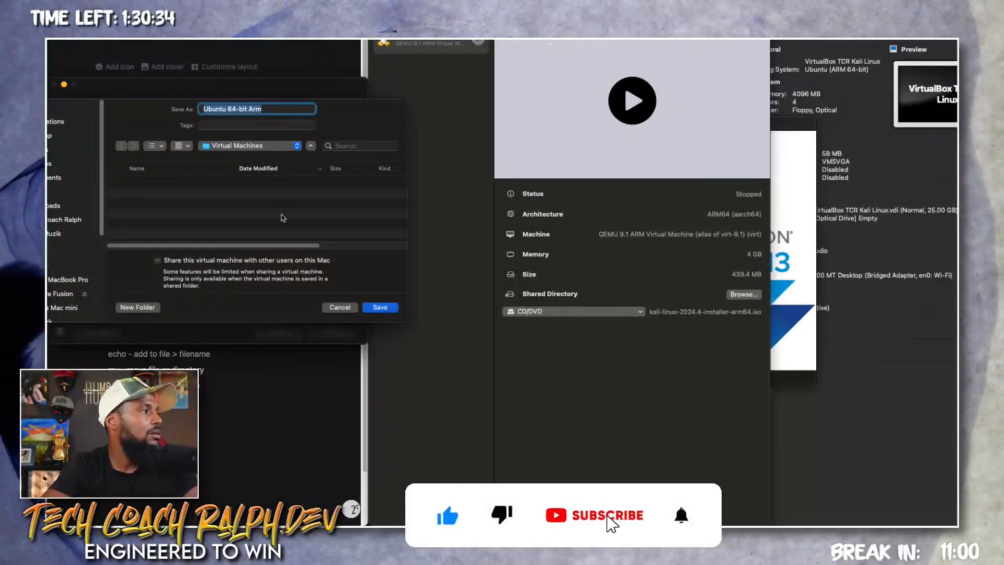
pyautogui.click(339, 307)
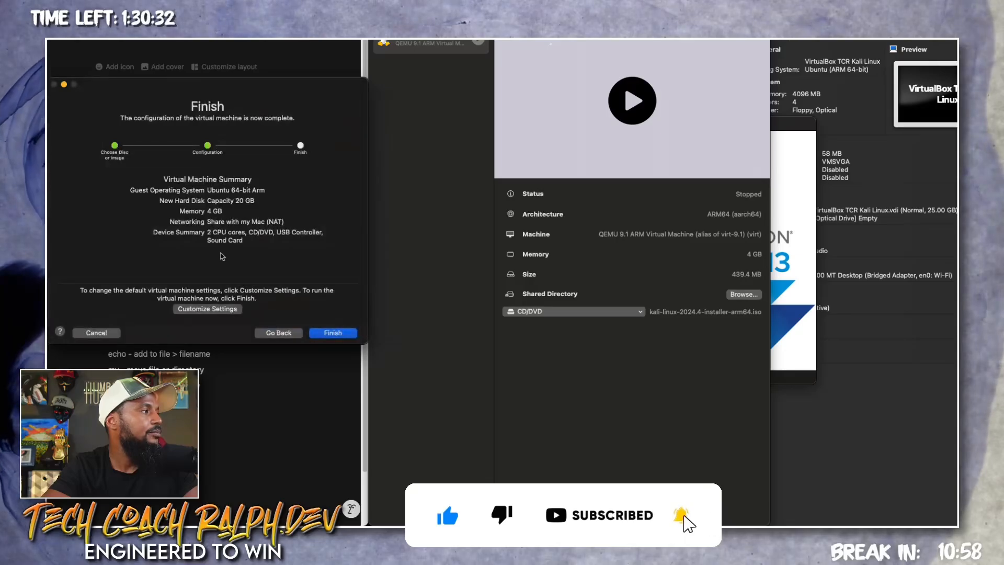
# Customize the new virtual machine's settings, saving it as "Kali Linux Ubuntu 64-bit Arm" in the Virtual Machines folder
pyautogui.click(208, 308)
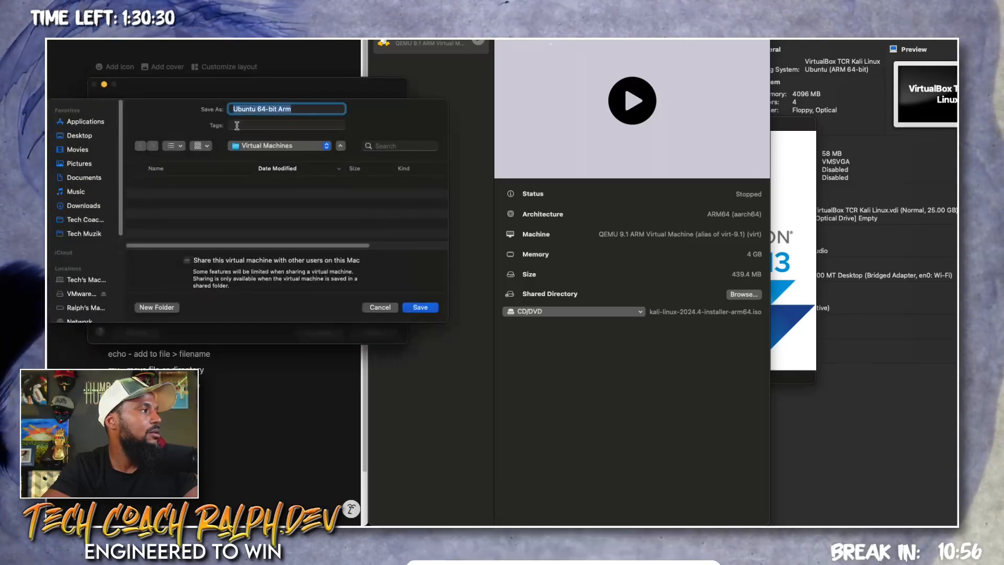
pyautogui.press('Left')
pyautogui.write('K')
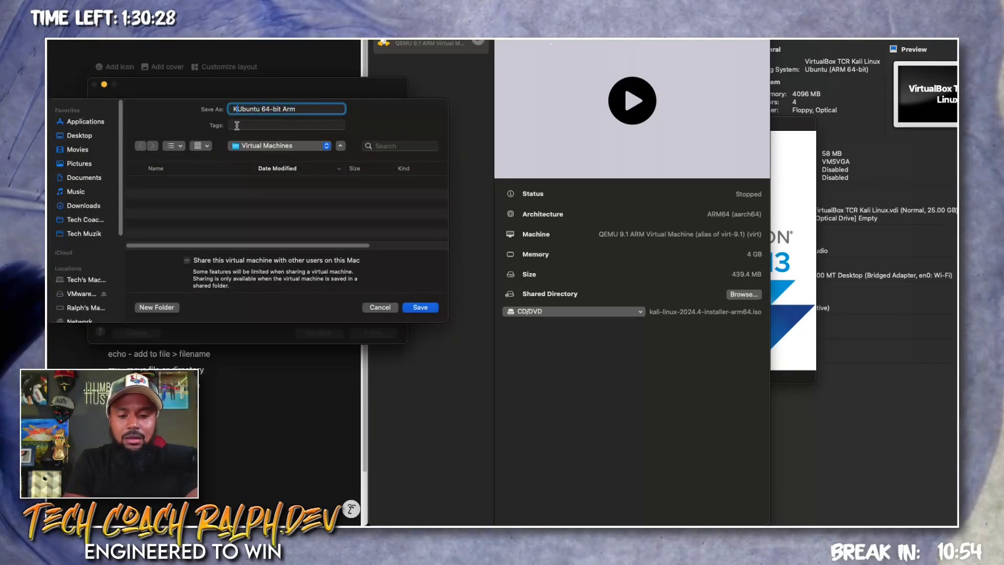
pyautogui.write('ali Linux')
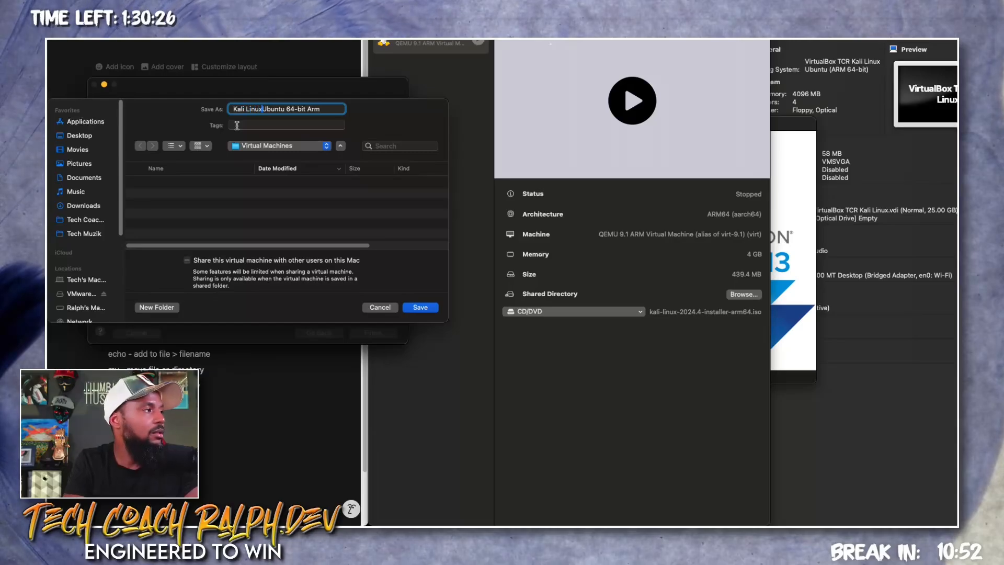
pyautogui.click(430, 309)
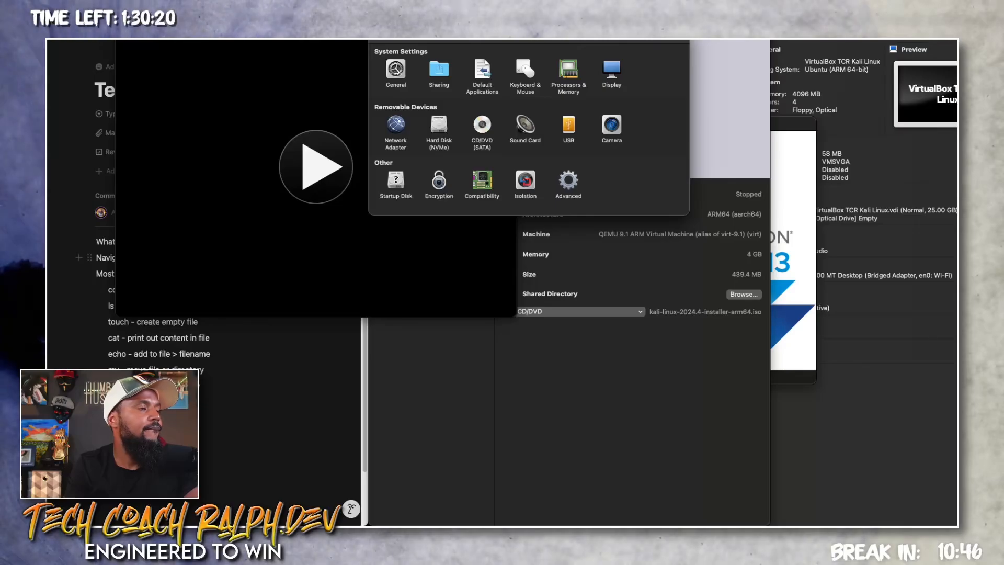
# Review the General and Advanced settings of the Kali Linux Ubuntu 64-bit Arm virtual machine
pyautogui.moveTo(455, 33); pyautogui.dragTo(455, 77)
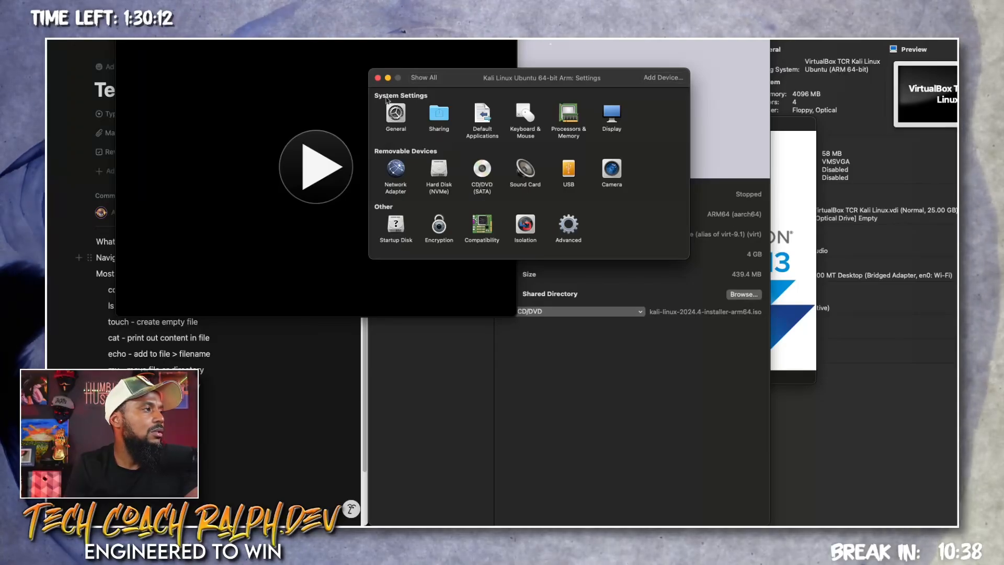
pyautogui.click(397, 114)
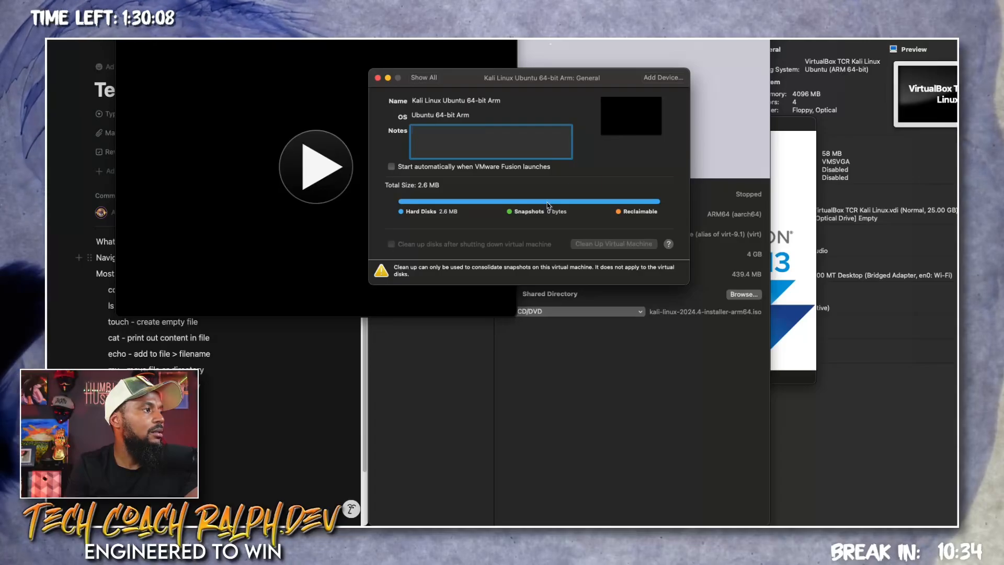
pyautogui.click(420, 78)
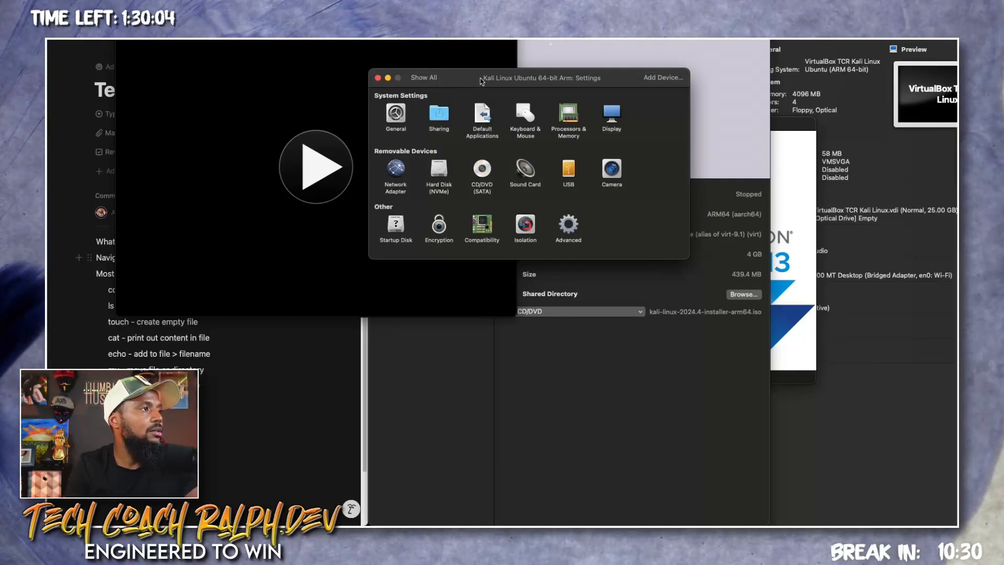
pyautogui.moveTo(481, 81); pyautogui.dragTo(413, 89)
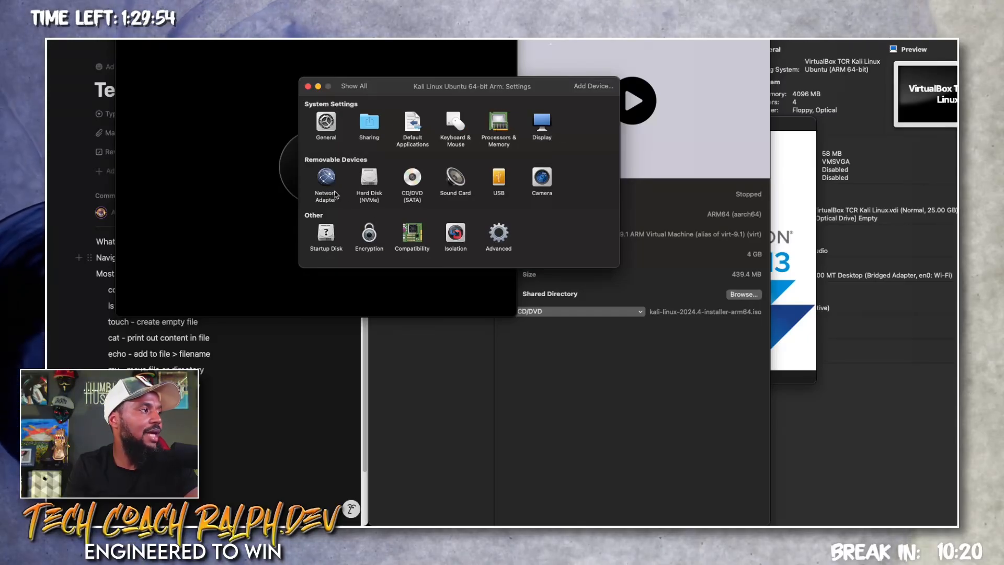
pyautogui.click(497, 232)
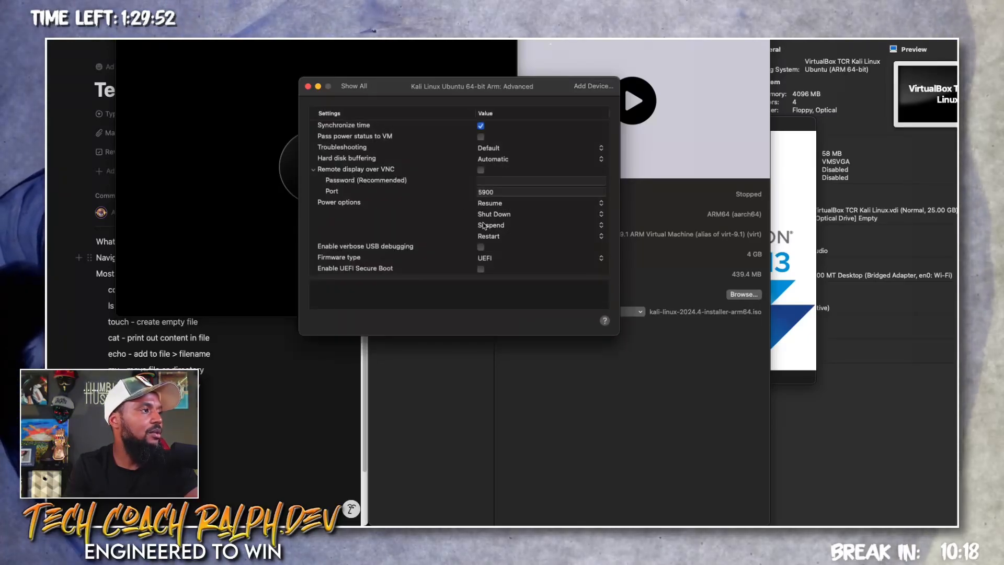
pyautogui.click(354, 87)
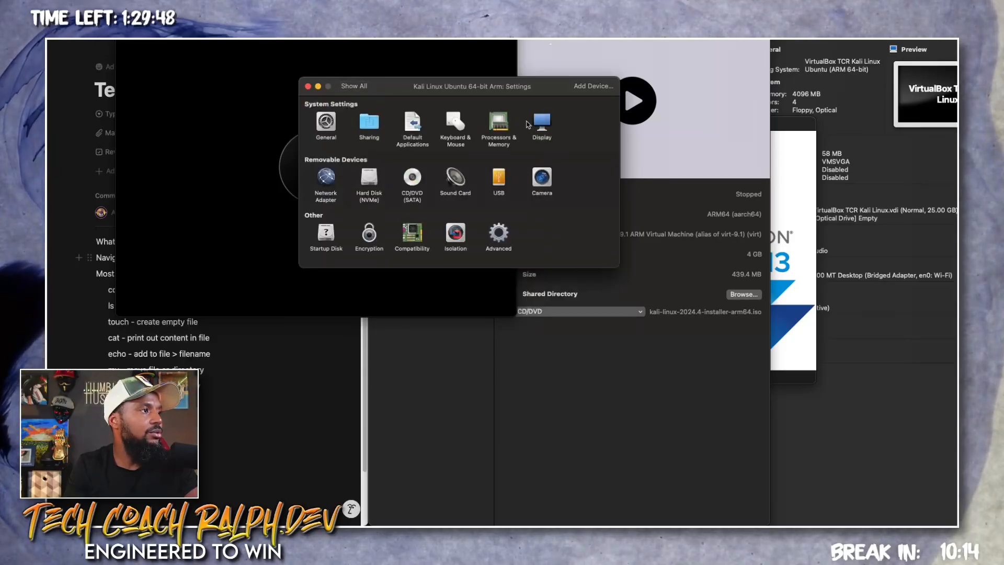
# Set the virtual machine's memory to 6144 MB, close its settings and start the machine
pyautogui.click(499, 128)
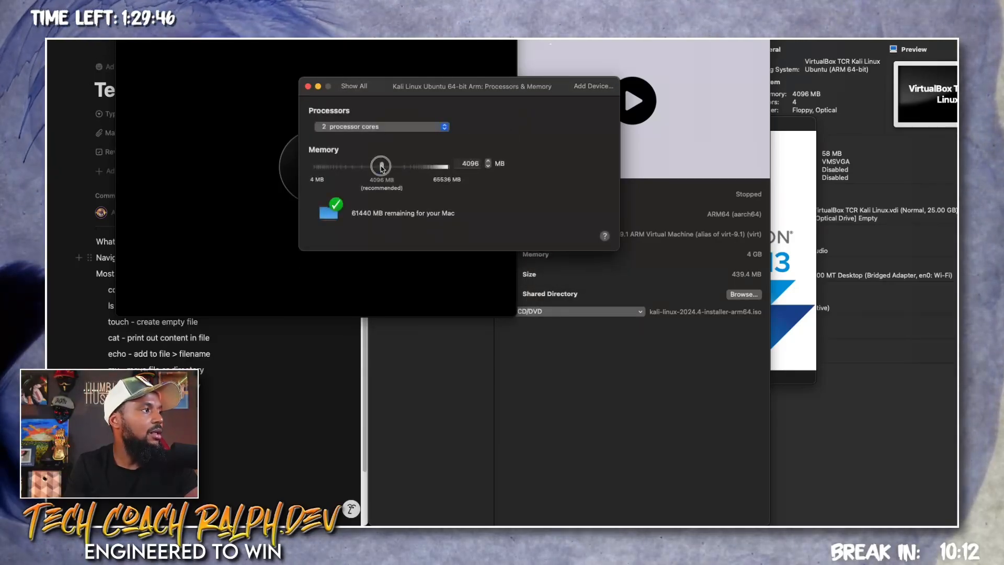
pyautogui.moveTo(381, 166); pyautogui.dragTo(399, 168)
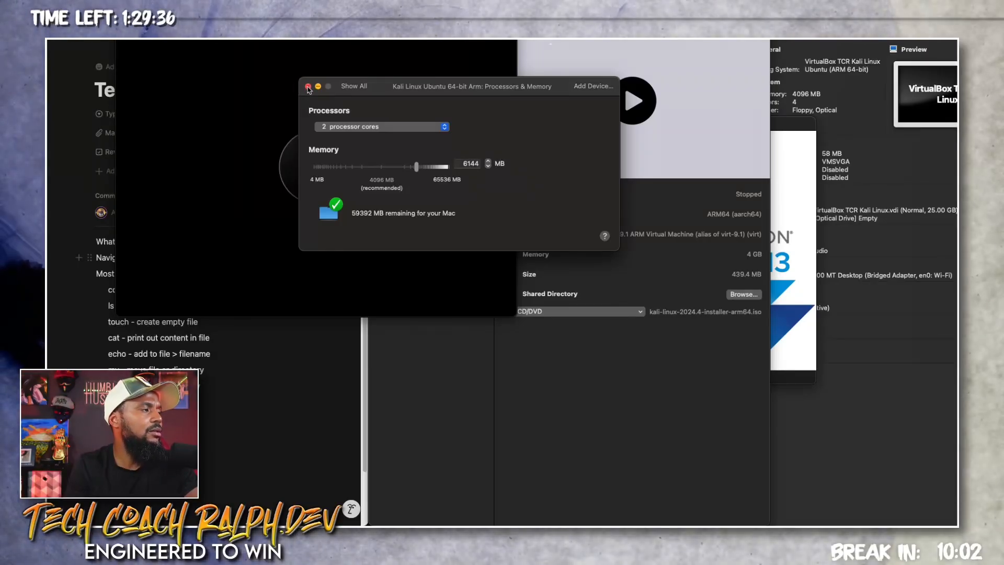
pyautogui.click(340, 86)
pyautogui.click(243, 119)
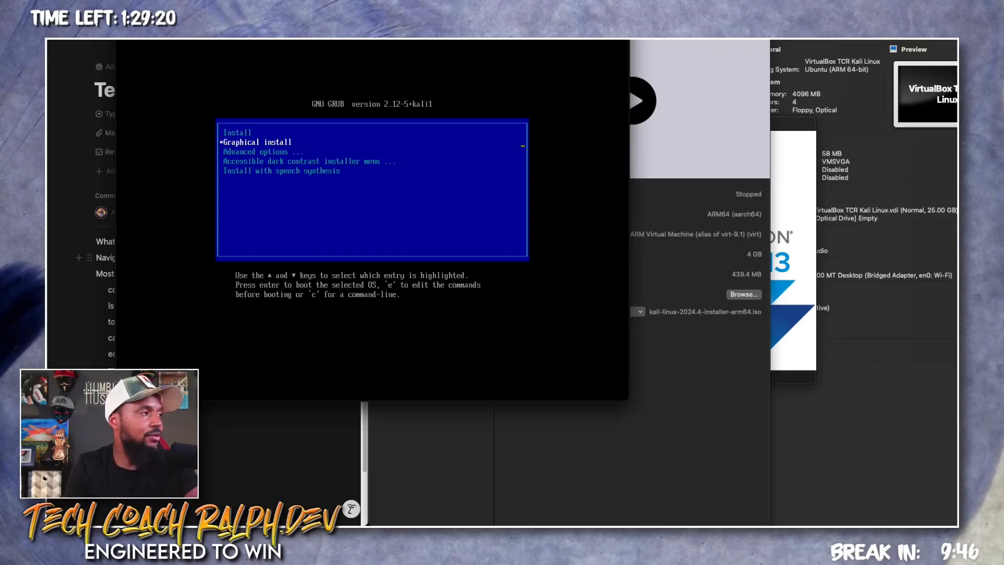
# Run the graphical install with English as the language, United States as the location and the American English keymap
pyautogui.press('Return')
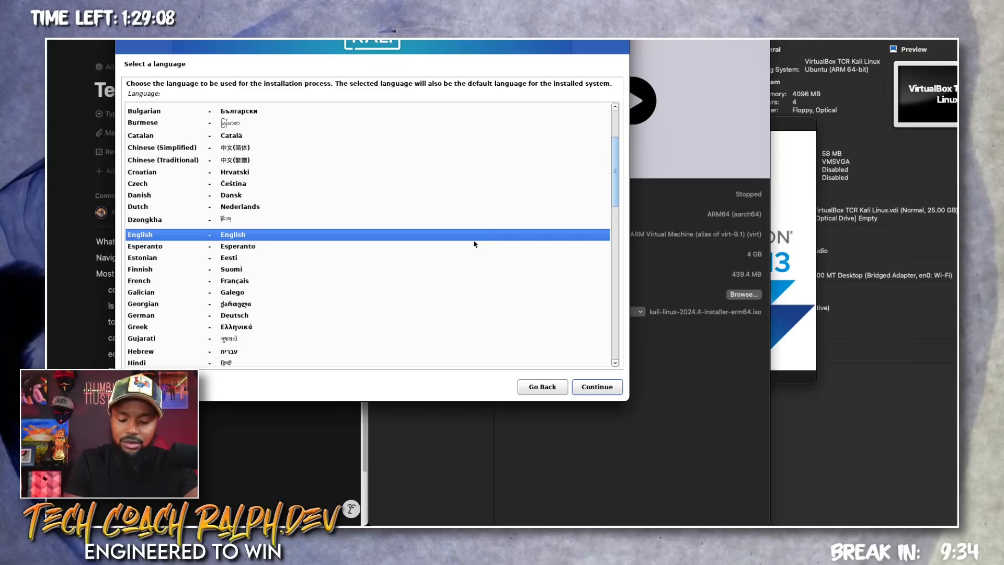
pyautogui.click(597, 387)
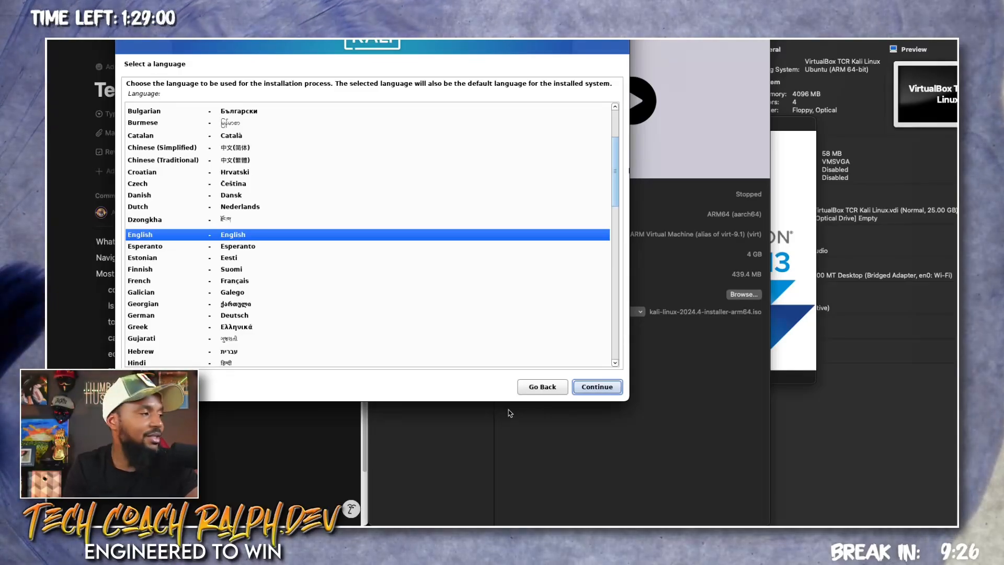
pyautogui.click(596, 387)
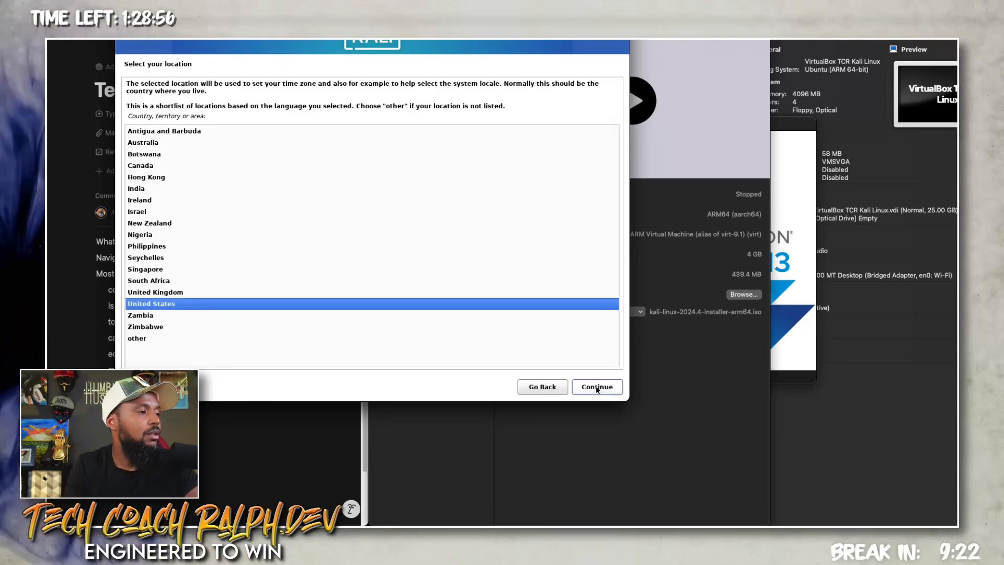
pyautogui.click(597, 387)
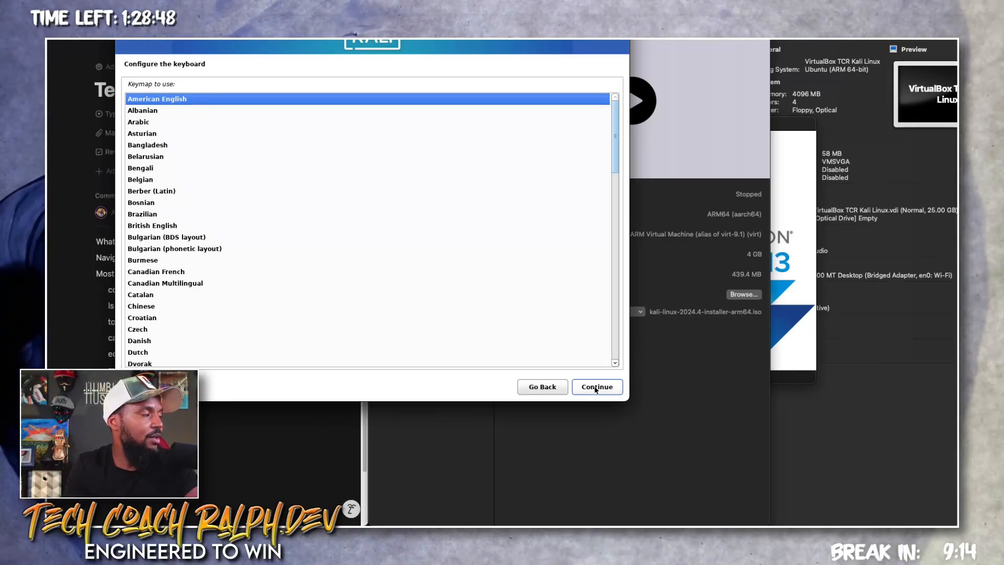
pyautogui.click(597, 388)
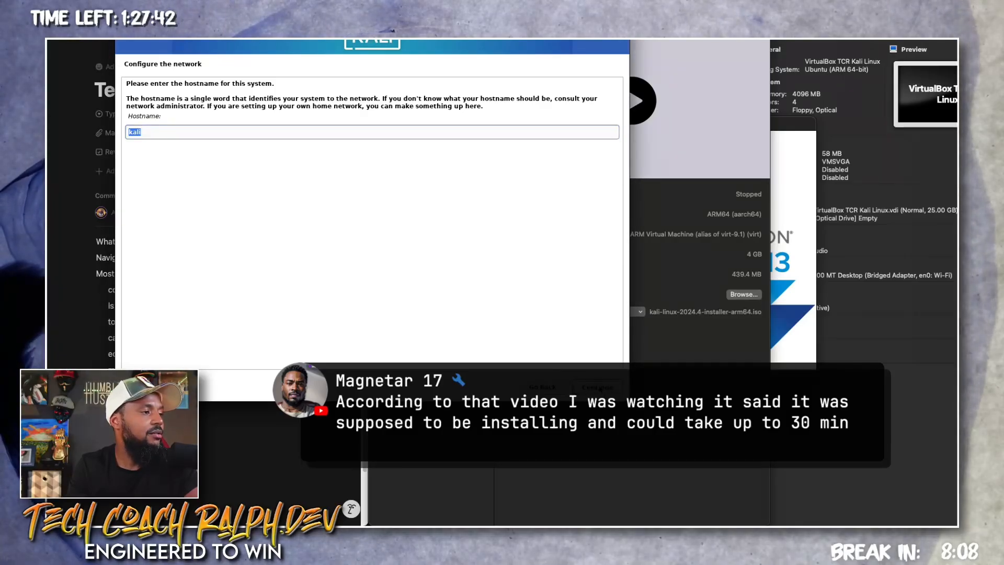
# Configure the network with the hostname kali and the domain name techcoachralph.dev
pyautogui.press('Return')
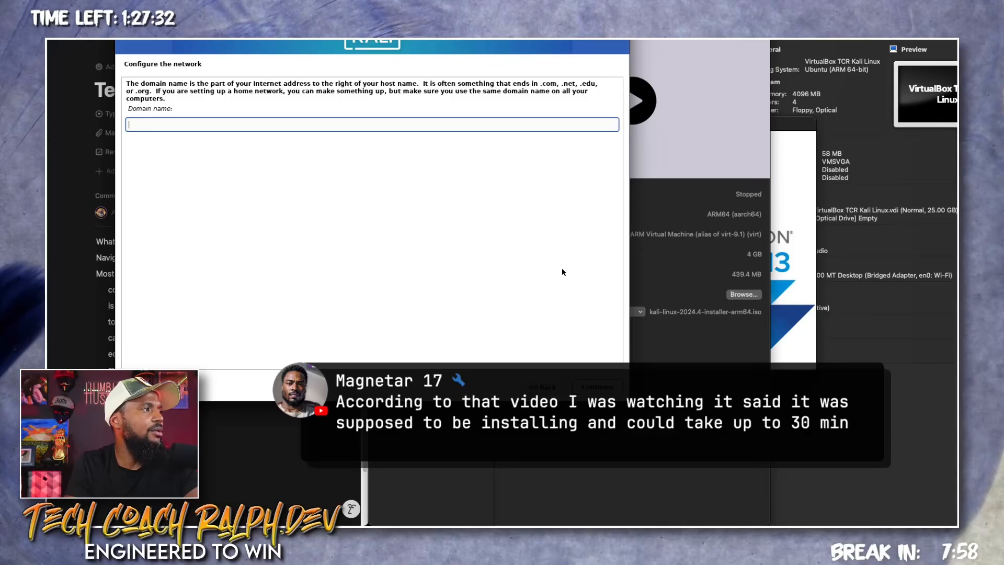
pyautogui.write('techcoach')
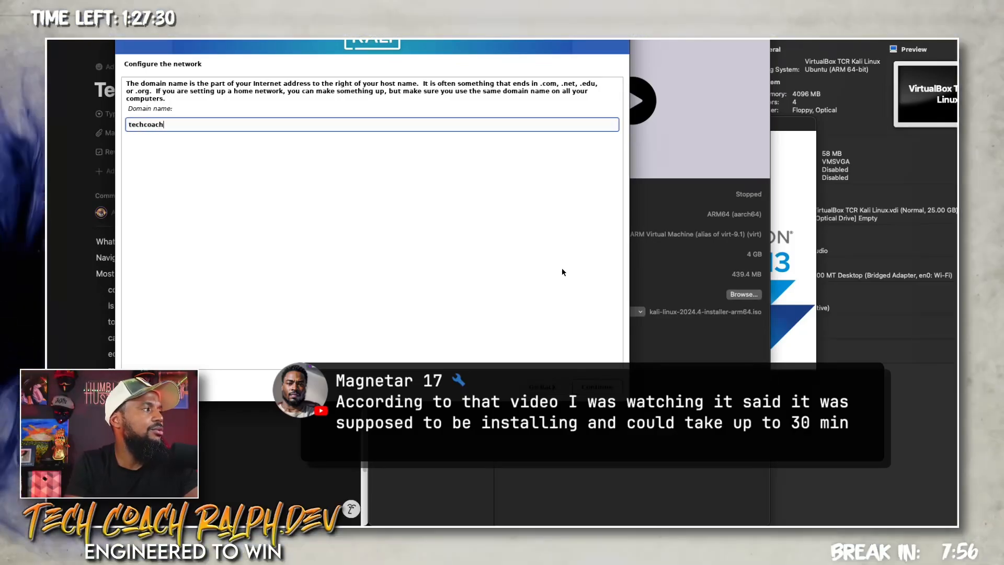
pyautogui.write('ralph.dev')
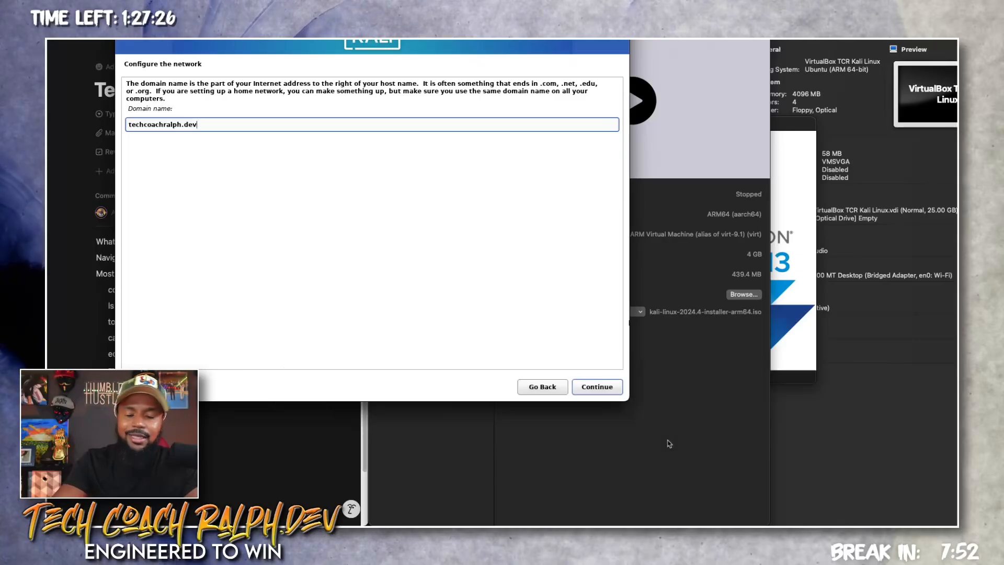
pyautogui.click(589, 390)
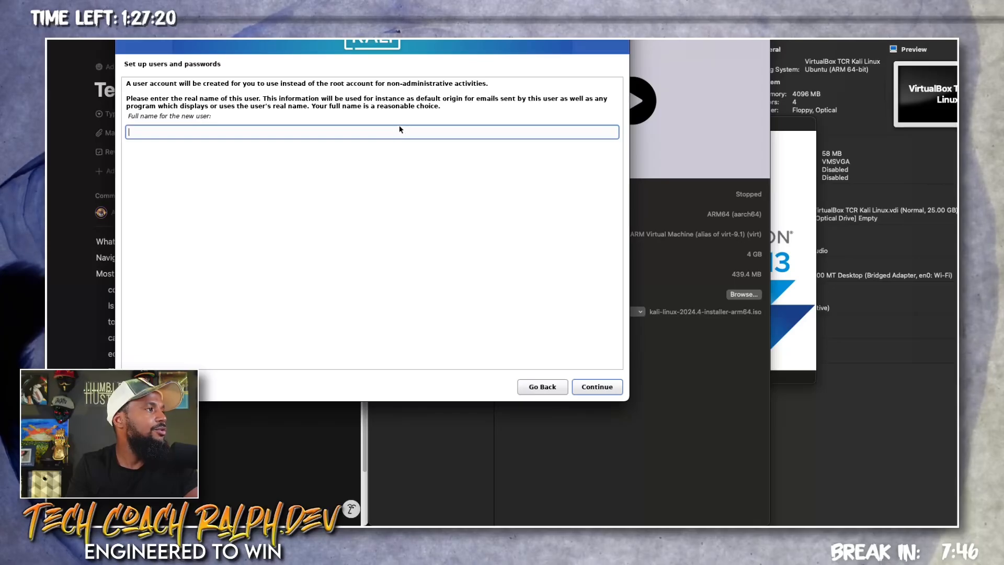
# Enter the full name for the new user account and continue to the username
pyautogui.write('te')
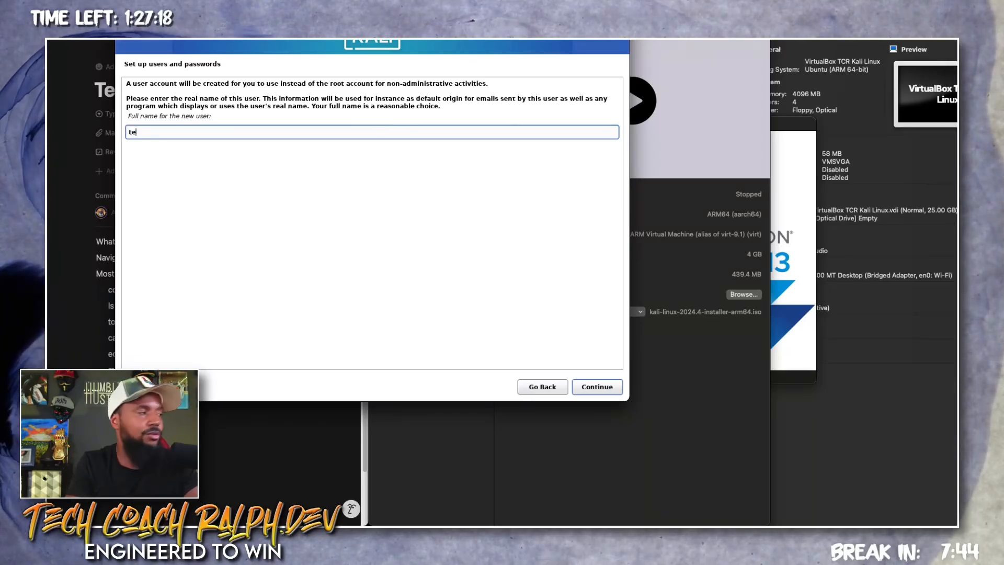
pyautogui.write('ch')
pyautogui.hotkey('ctrl', 'a')
pyautogui.write('Tech')
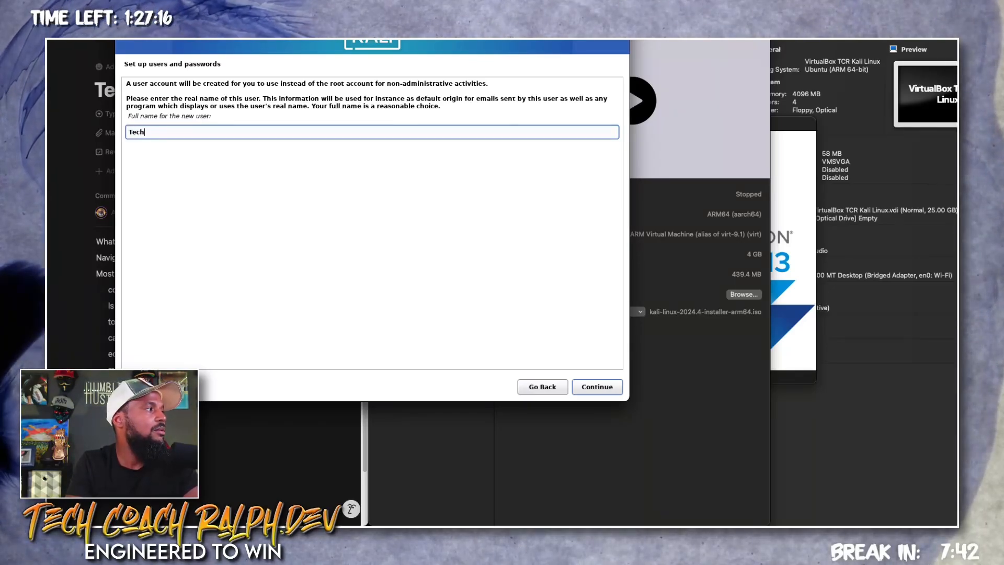
pyautogui.write(' Coach ralph')
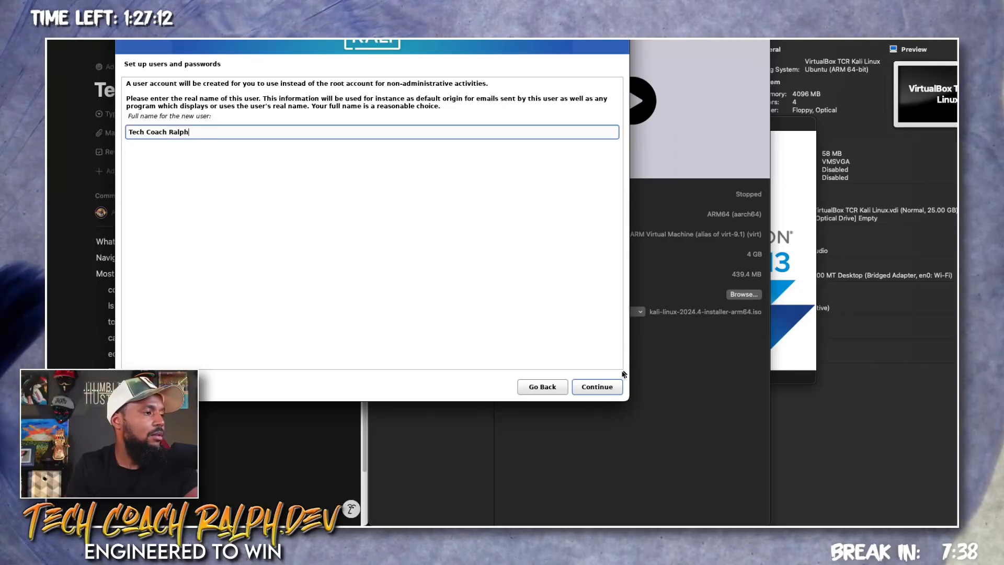
pyautogui.click(604, 391)
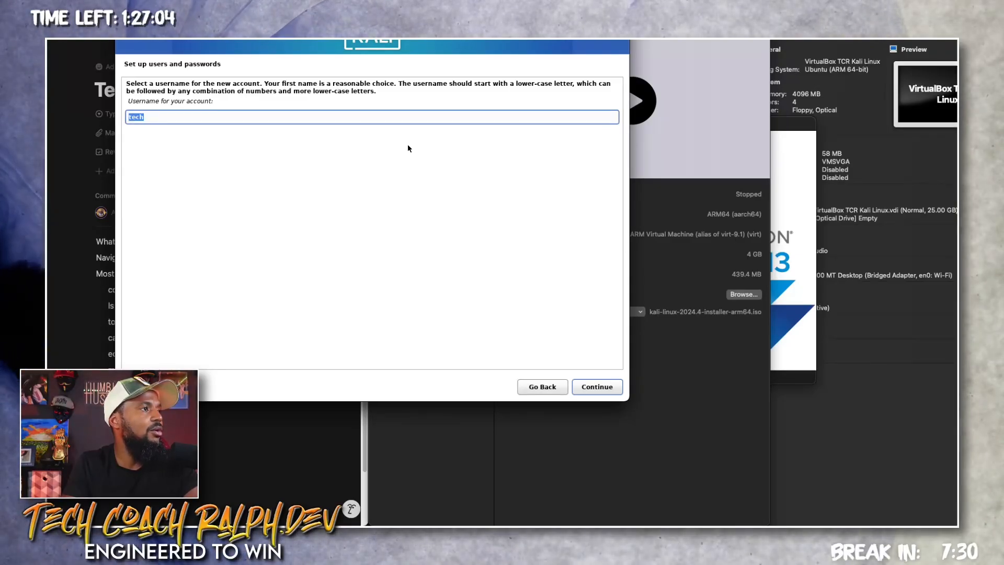
# Replace the suggested account username with the chosen username and continue to the password setup
pyautogui.write('techc')
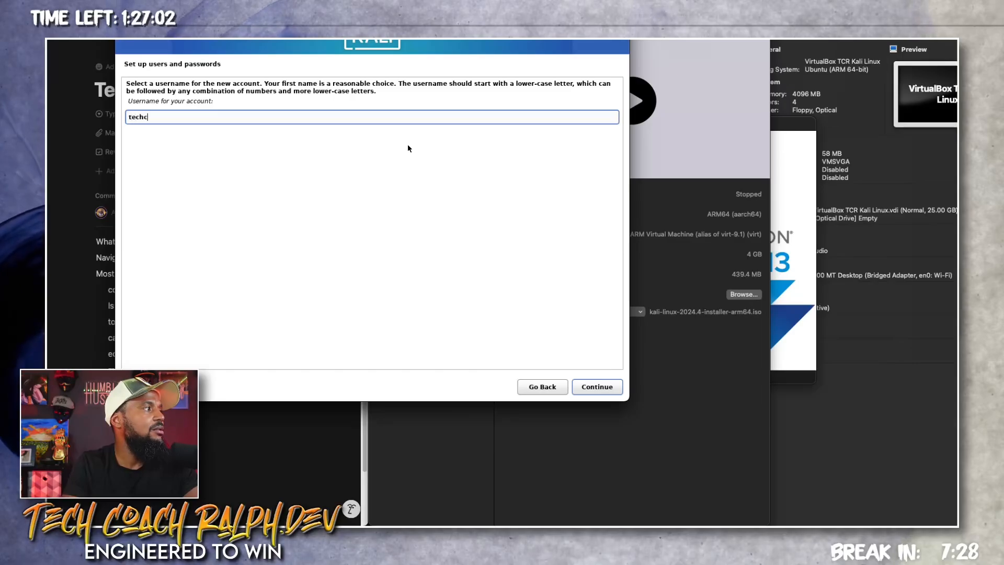
pyautogui.write('oachralph')
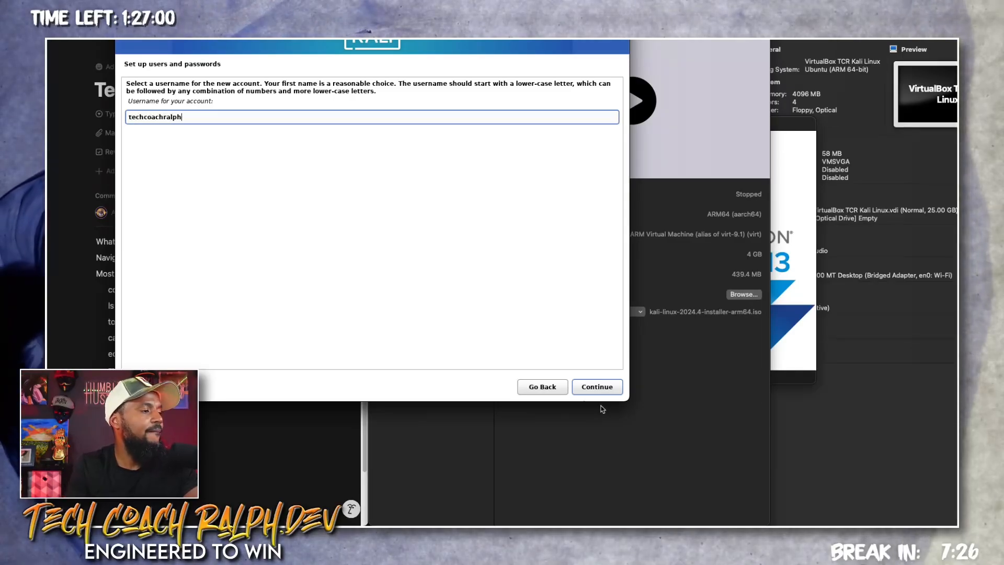
pyautogui.click(600, 386)
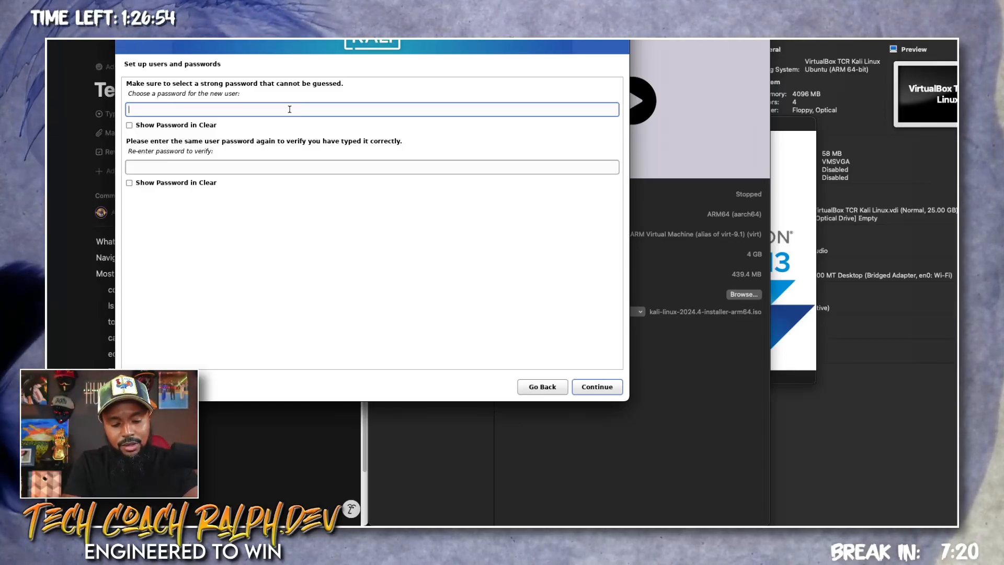
# Enter the new user's password, repeat it for verification and continue to the clock configuration
pyautogui.write('•')
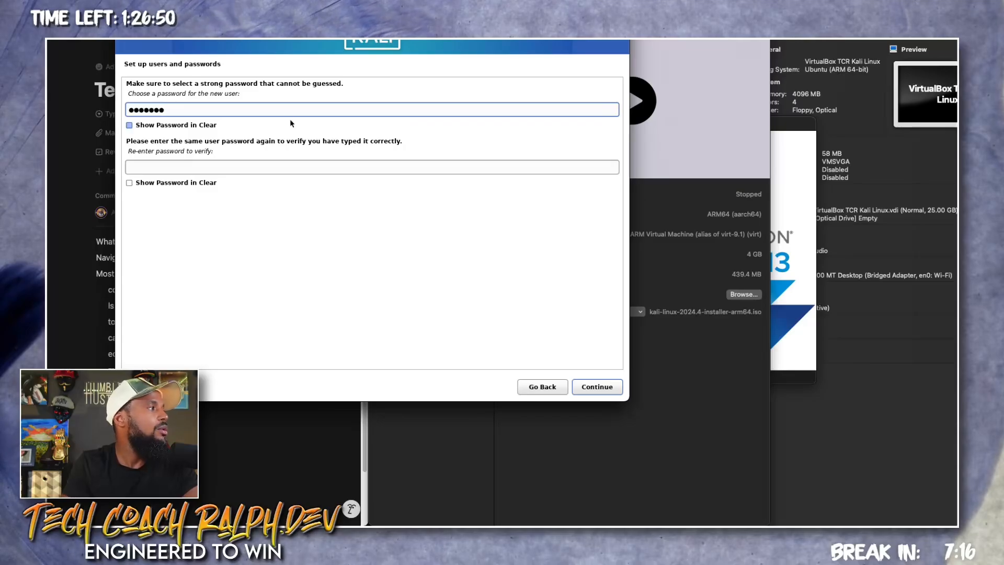
pyautogui.click(193, 166)
pyautogui.write('••')
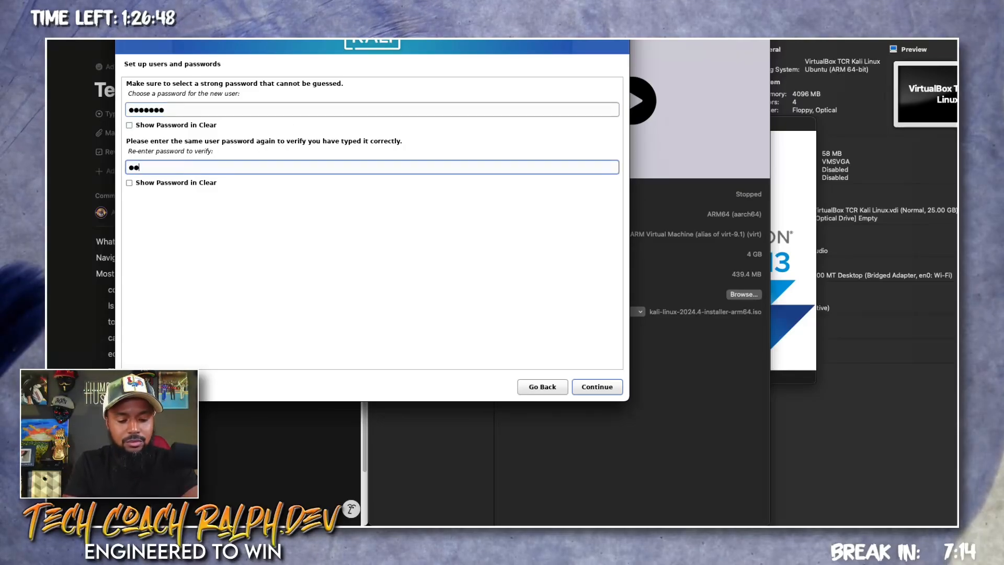
pyautogui.write('•••••')
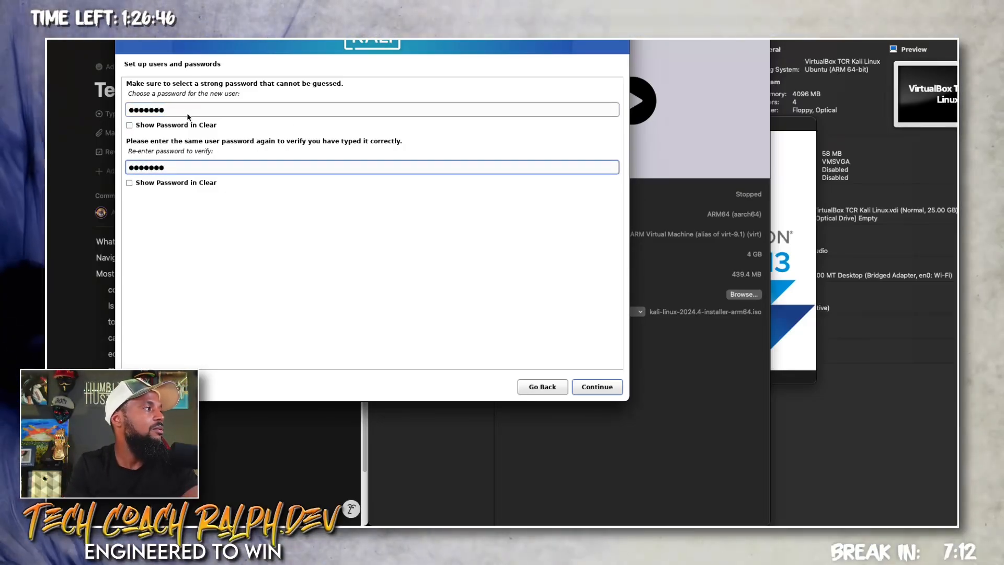
pyautogui.click(192, 110)
pyautogui.press('BackSpace')
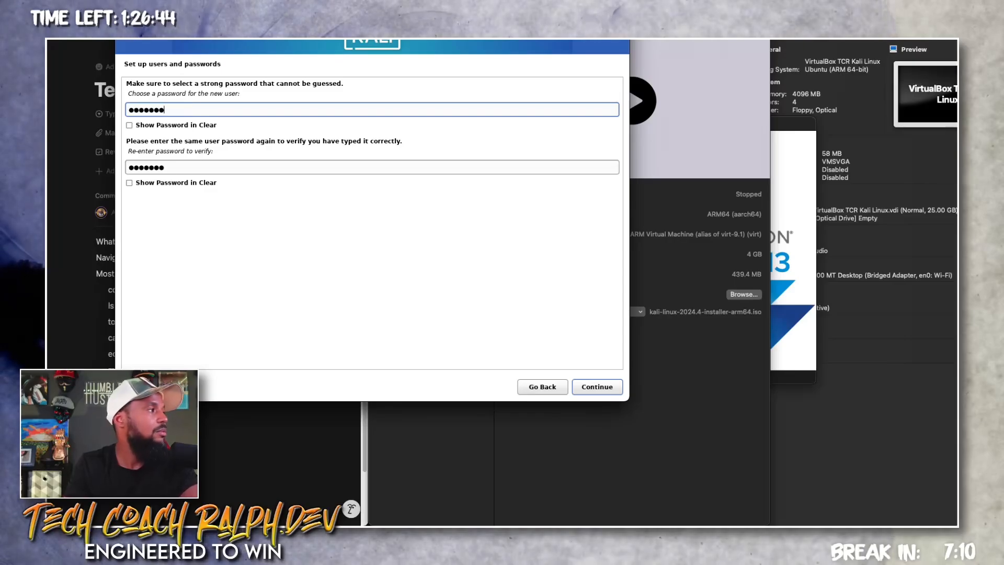
pyautogui.click(178, 166)
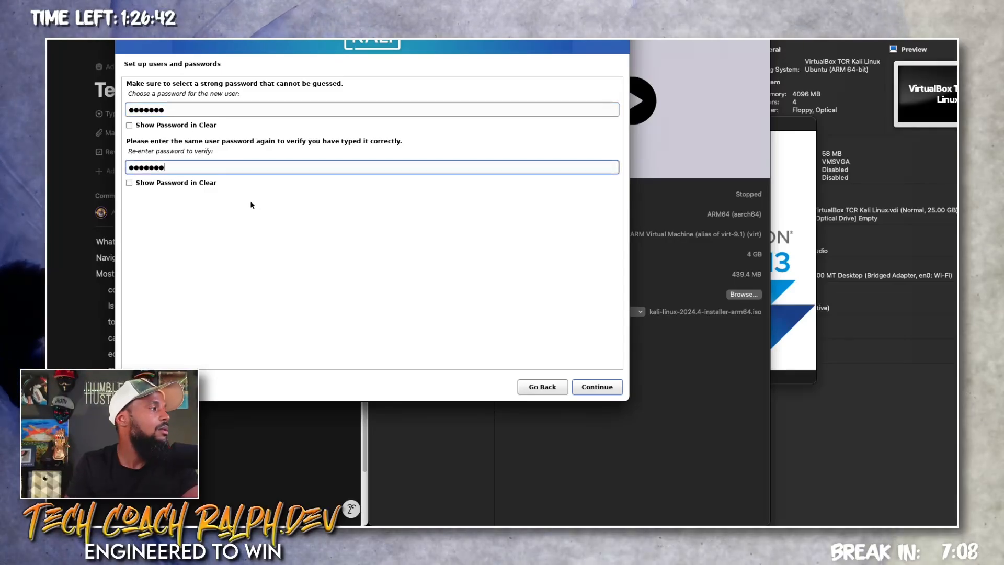
pyautogui.click(602, 387)
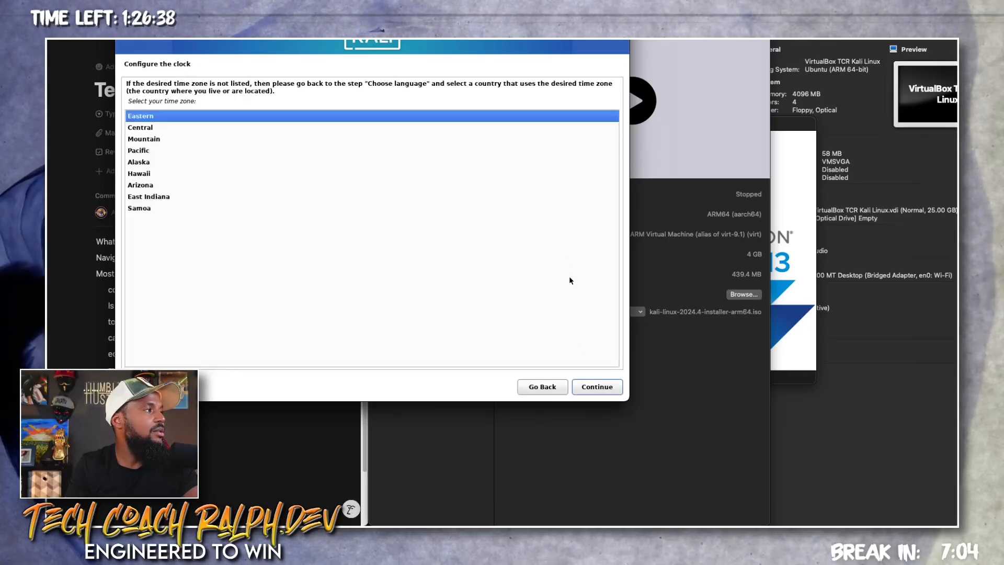
# Accept the Eastern time zone and set up guided partitioning of the entire VMware Virtual NVMe Disk with all files in one partition
pyautogui.click(609, 388)
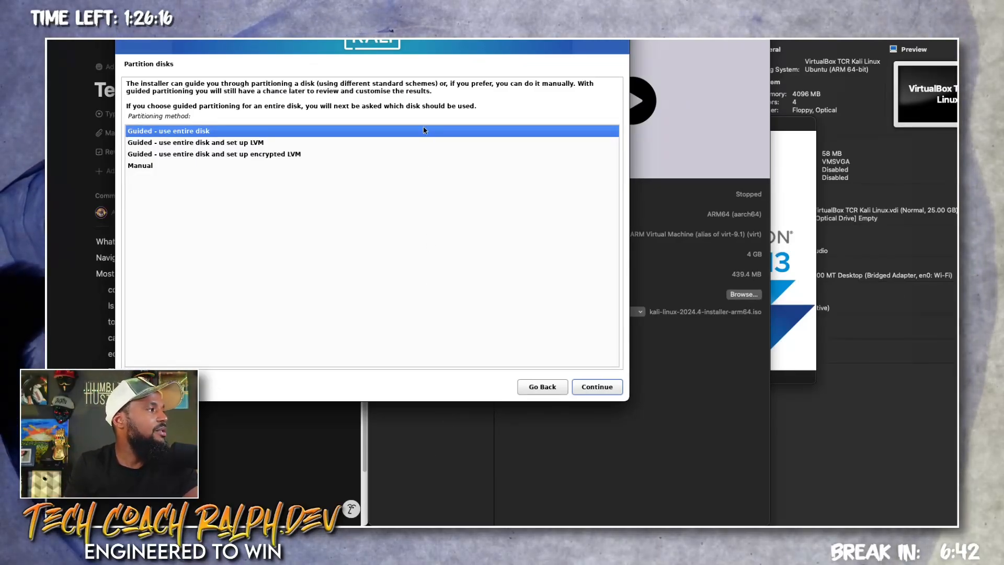
pyautogui.click(587, 386)
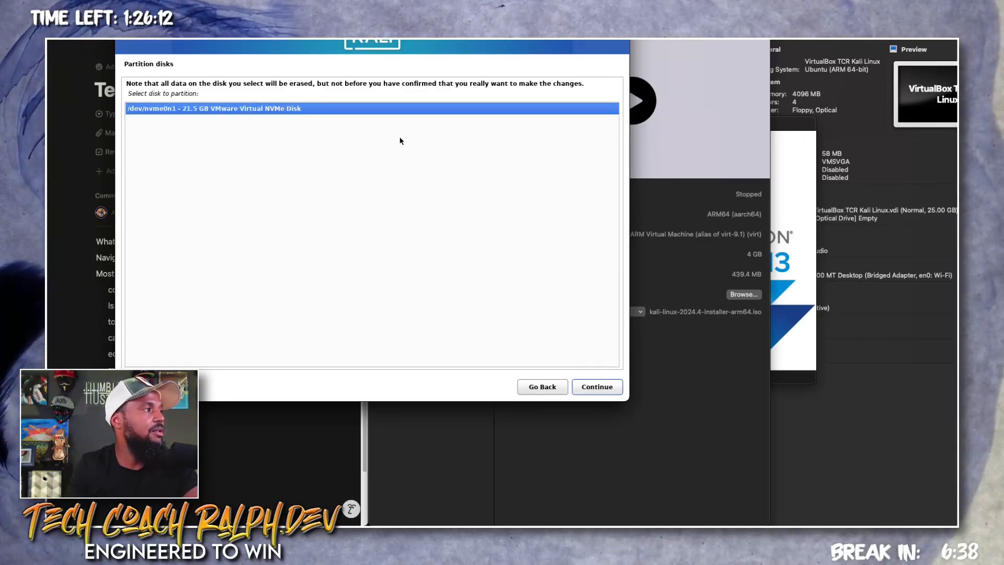
pyautogui.click(590, 388)
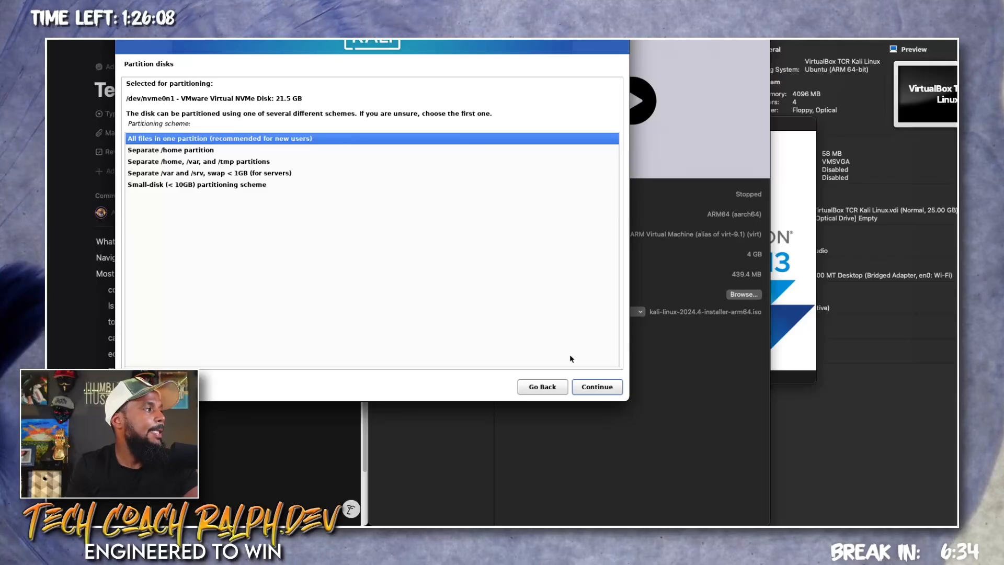
pyautogui.click(595, 387)
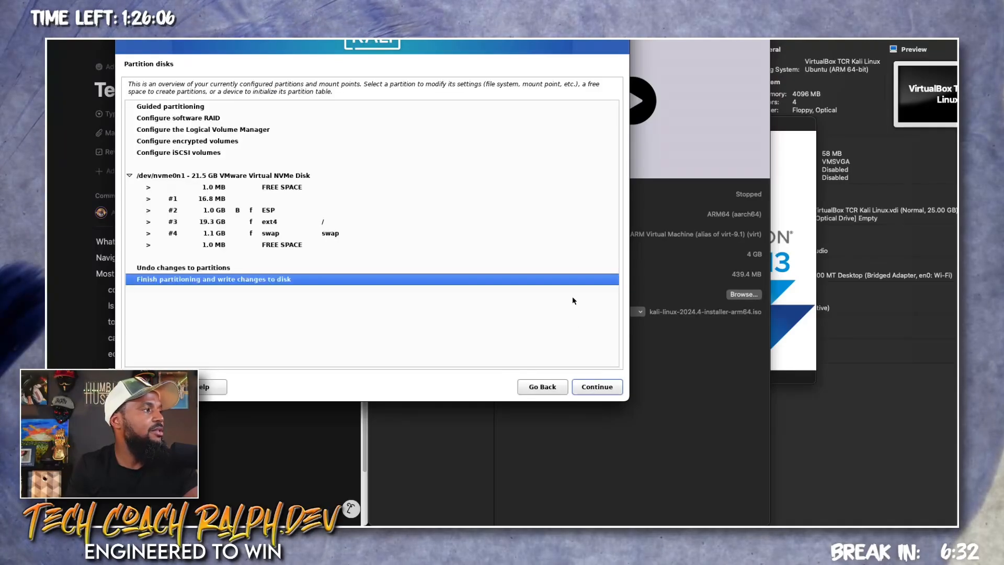
# Finish partitioning in the Kali installer and confirm writing the partition changes to the disk
pyautogui.click(590, 386)
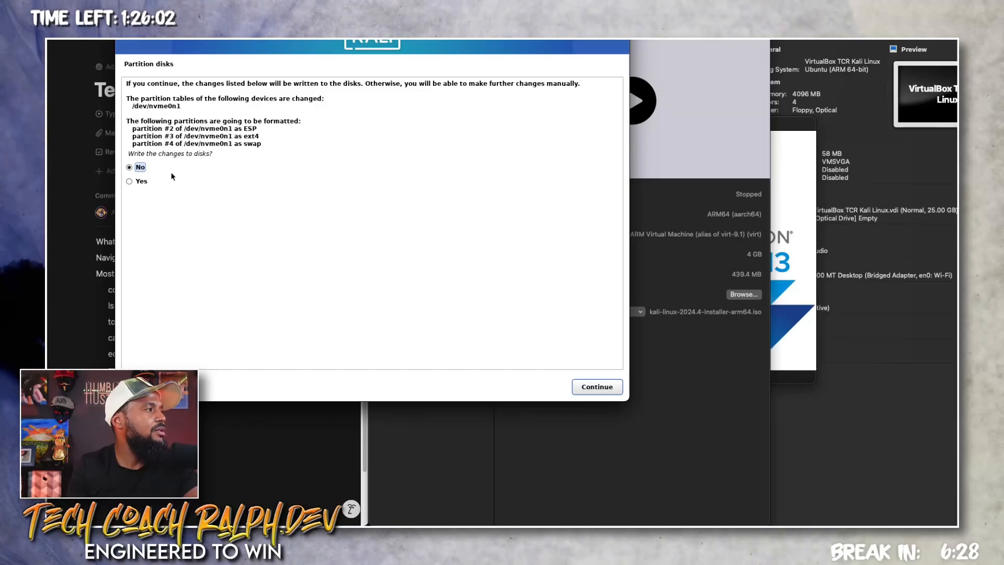
pyautogui.click(579, 390)
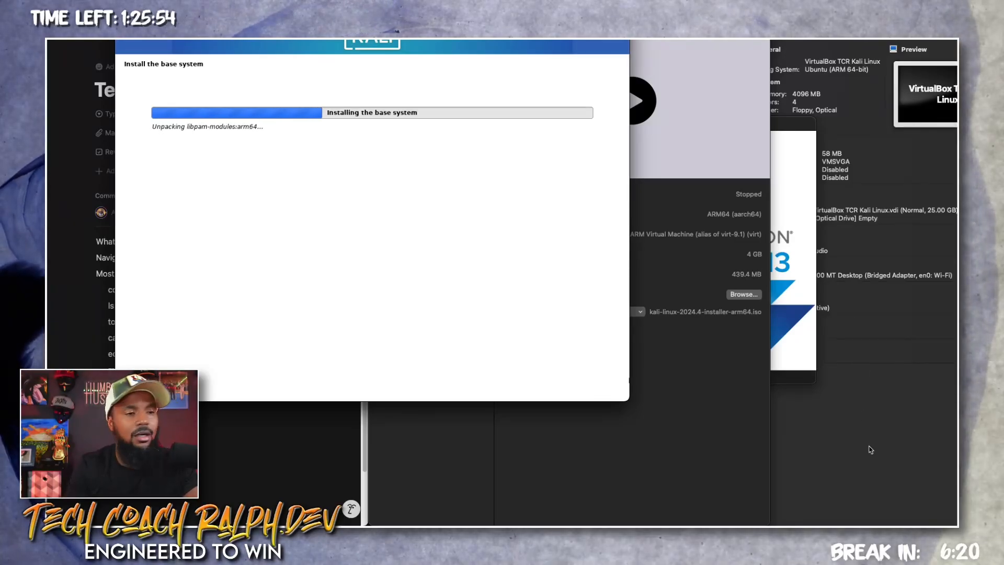
# Switch to UTM, set the UTM Kali Linux virtual machine's emulated display card to VGA and start the machine
pyautogui.click(751, 363)
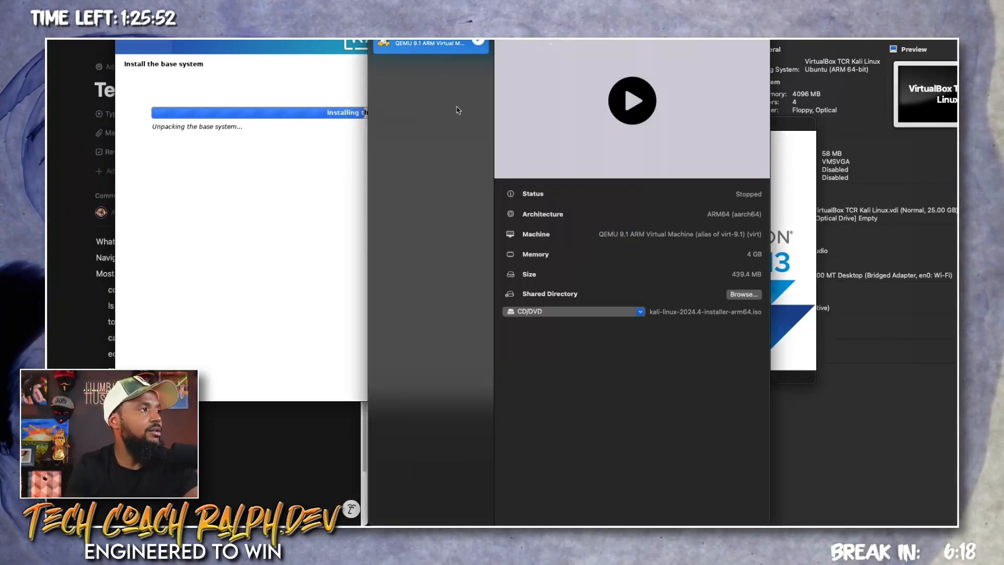
pyautogui.rightClick(432, 44)
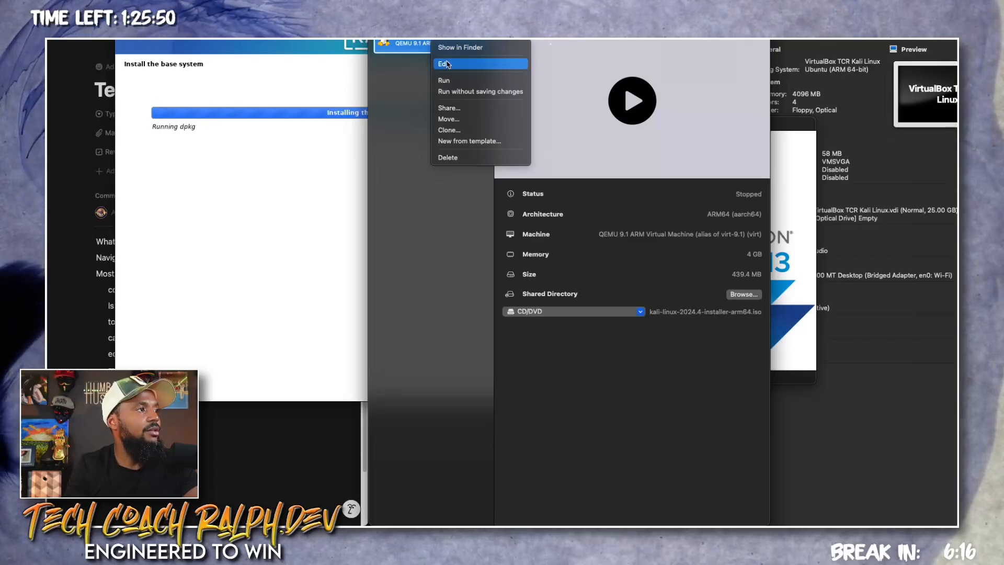
pyautogui.click(446, 64)
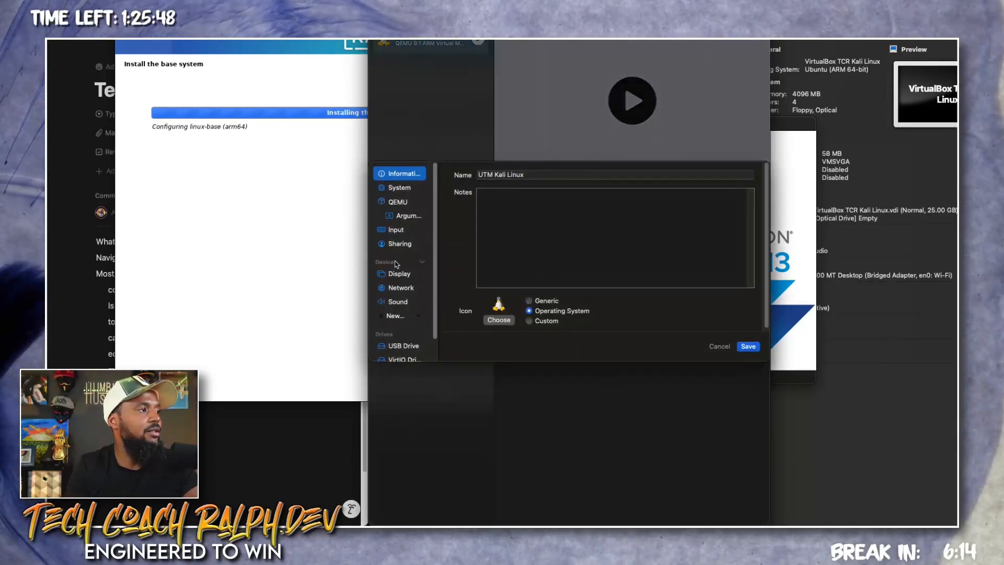
pyautogui.click(397, 275)
pyautogui.click(591, 188)
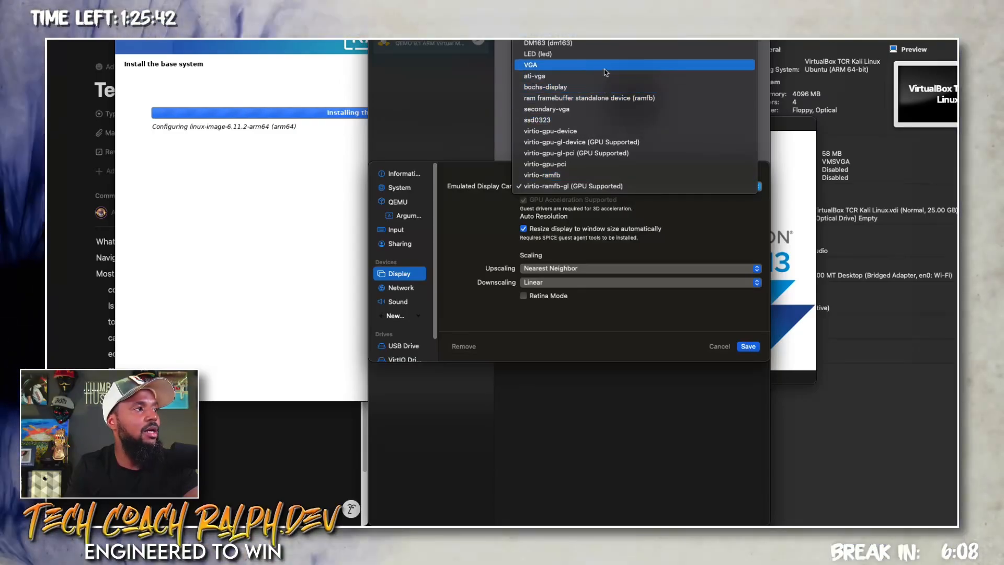
pyautogui.click(604, 65)
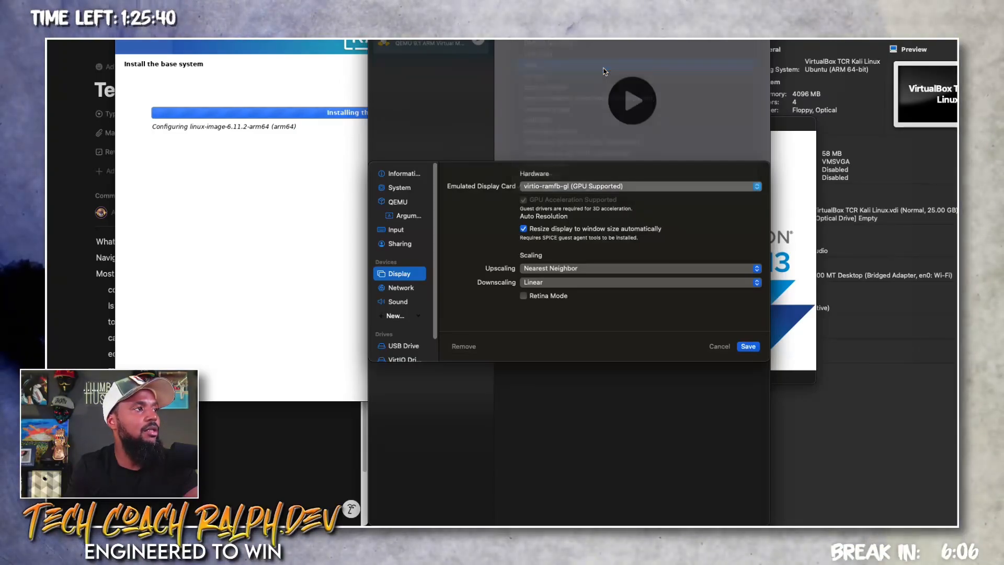
pyautogui.click(748, 347)
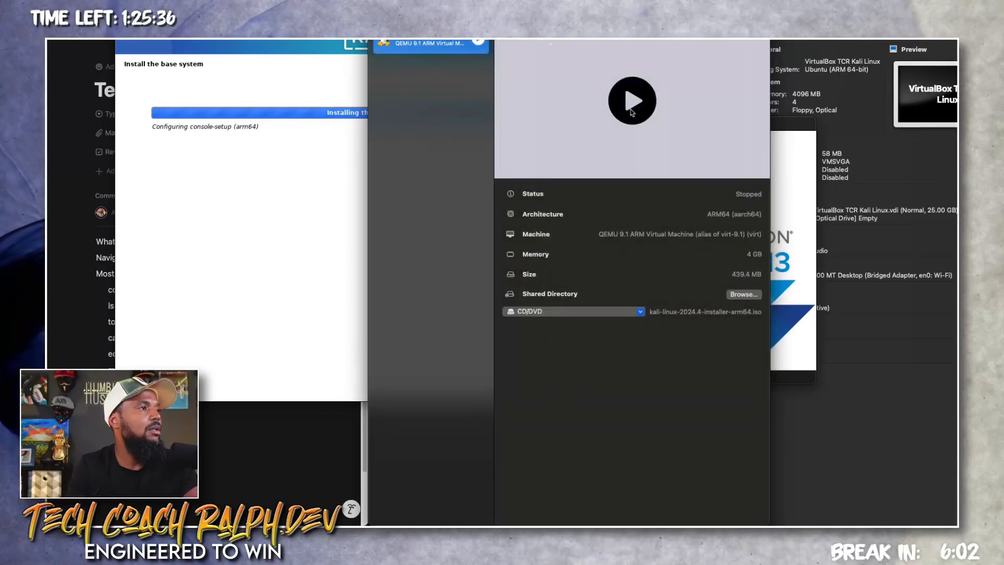
pyautogui.click(632, 112)
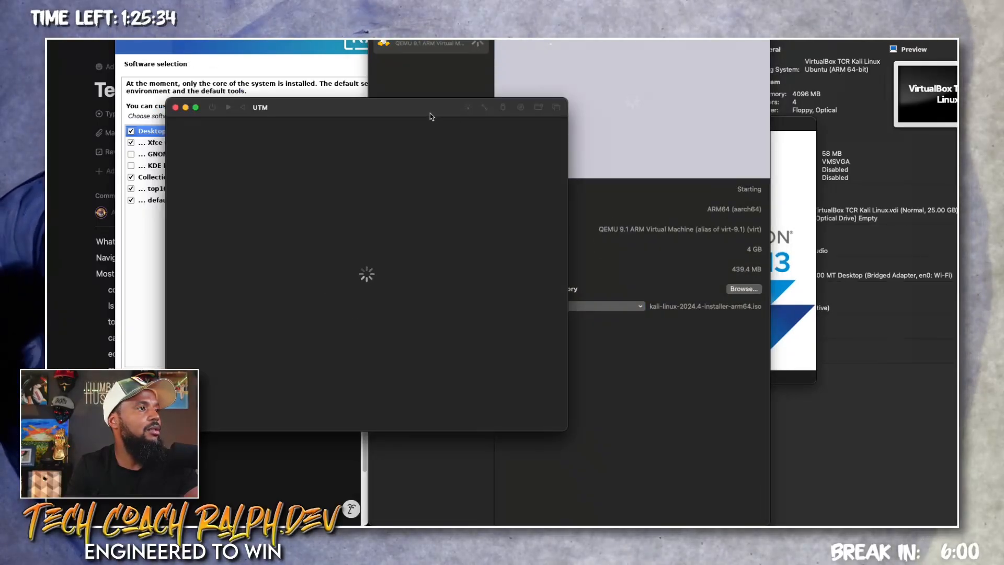
pyautogui.moveTo(430, 114); pyautogui.dragTo(620, 125)
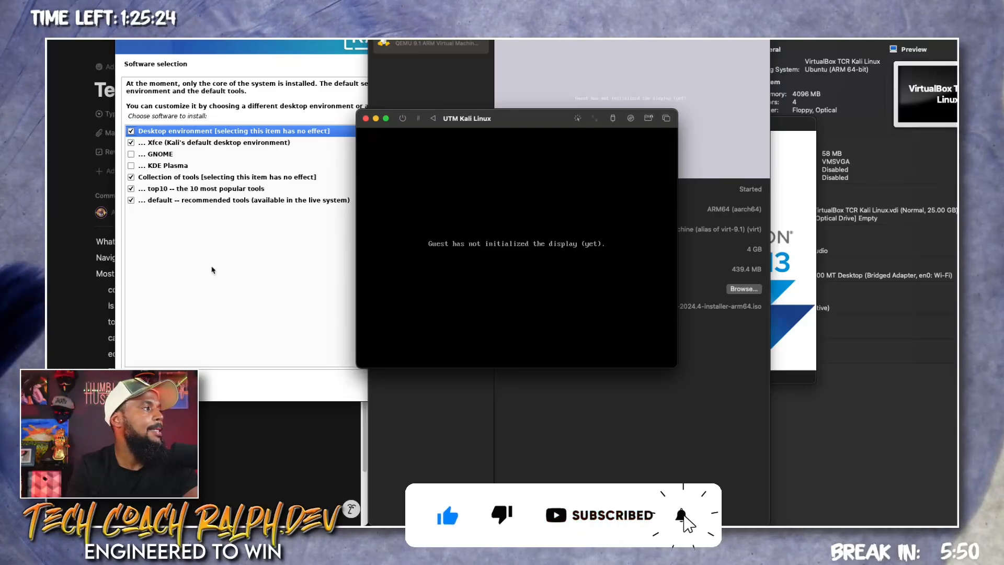
# Return to the Kali installer in VMware Fusion and install the default software selection
pyautogui.click(212, 270)
pyautogui.click(597, 386)
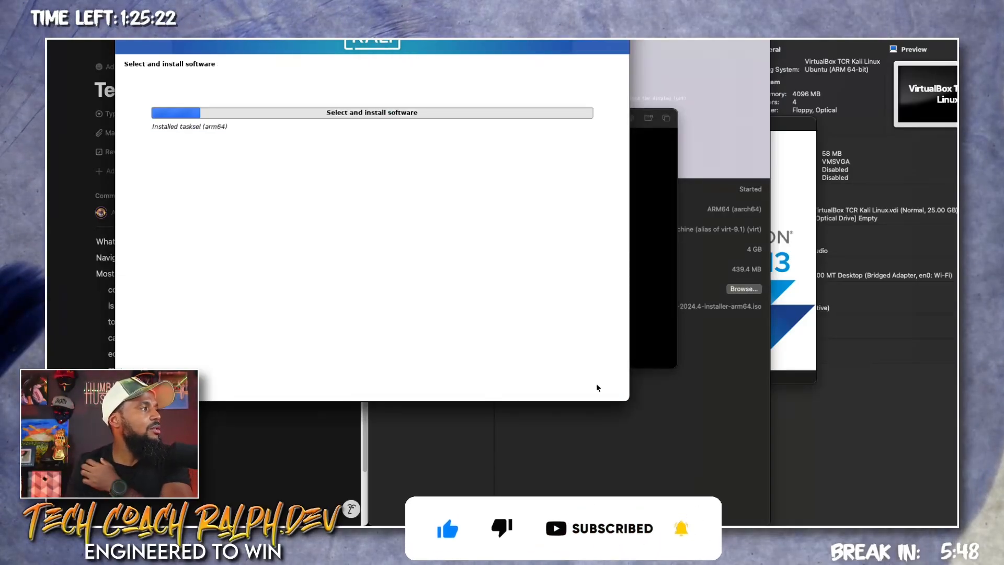
# Switch back to UTM and force the UTM Kali Linux virtual machine to stop
pyautogui.click(640, 241)
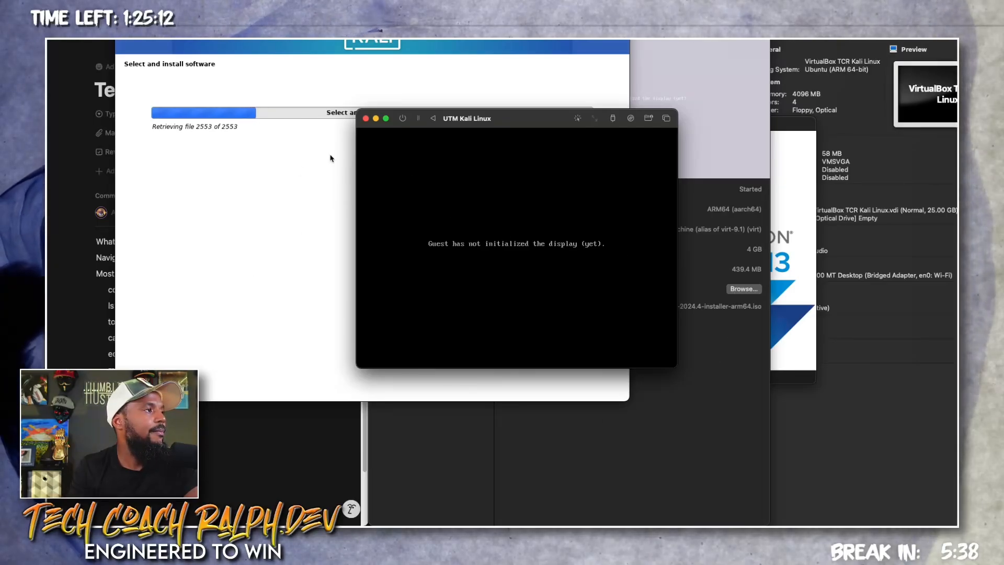
pyautogui.click(402, 119)
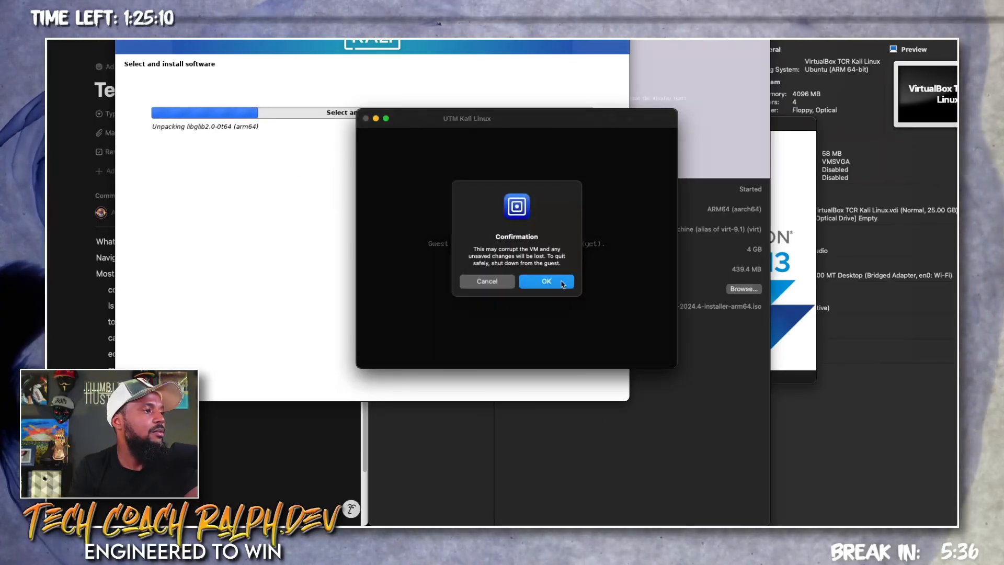
pyautogui.click(547, 281)
pyautogui.click(521, 224)
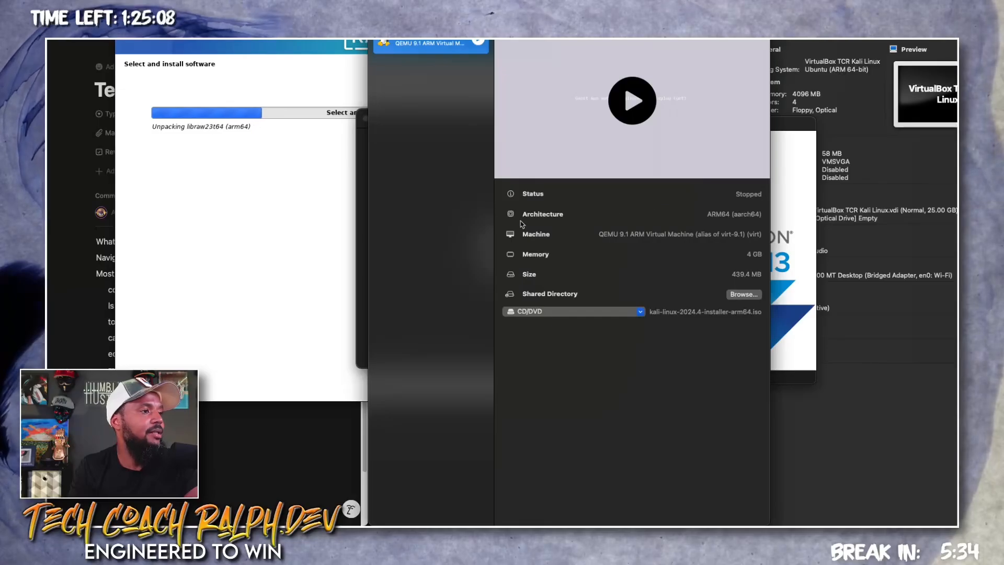
# Set the virtual machine's display card to virtio-ramfb-gl (GPU Supported) with Nearest Neighbor downscaling and Retina Mode enabled, and save
pyautogui.rightClick(426, 43)
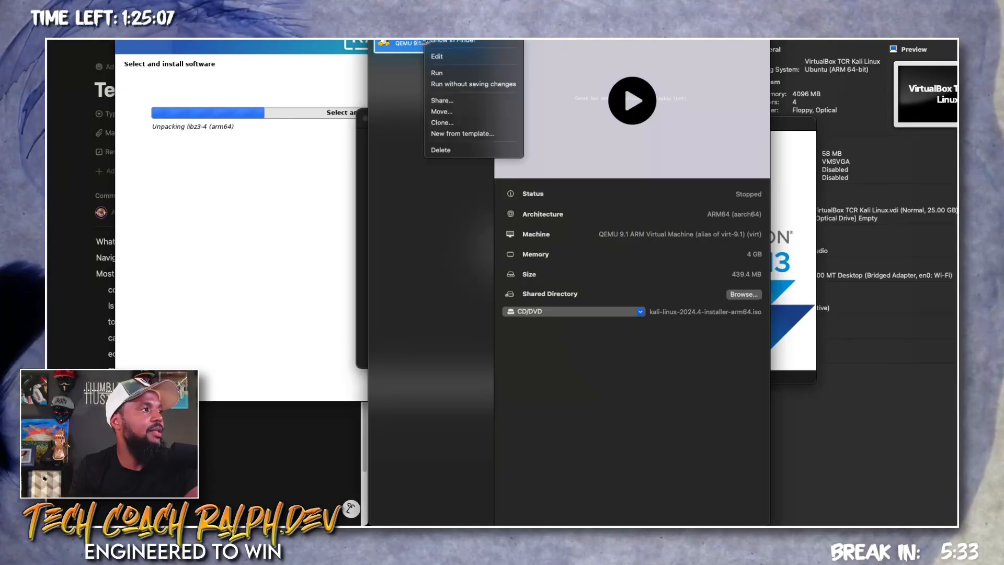
pyautogui.click(449, 62)
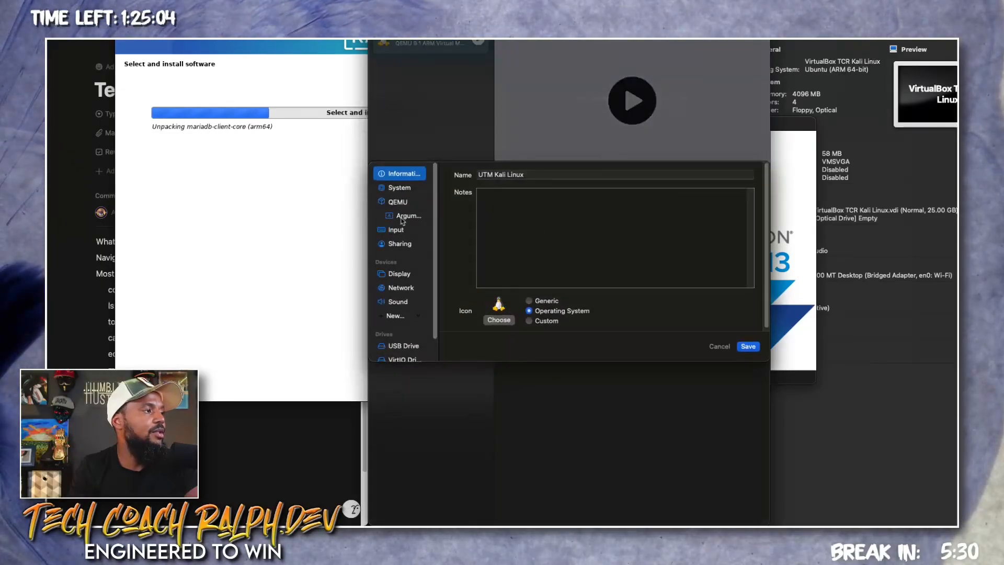
pyautogui.click(398, 274)
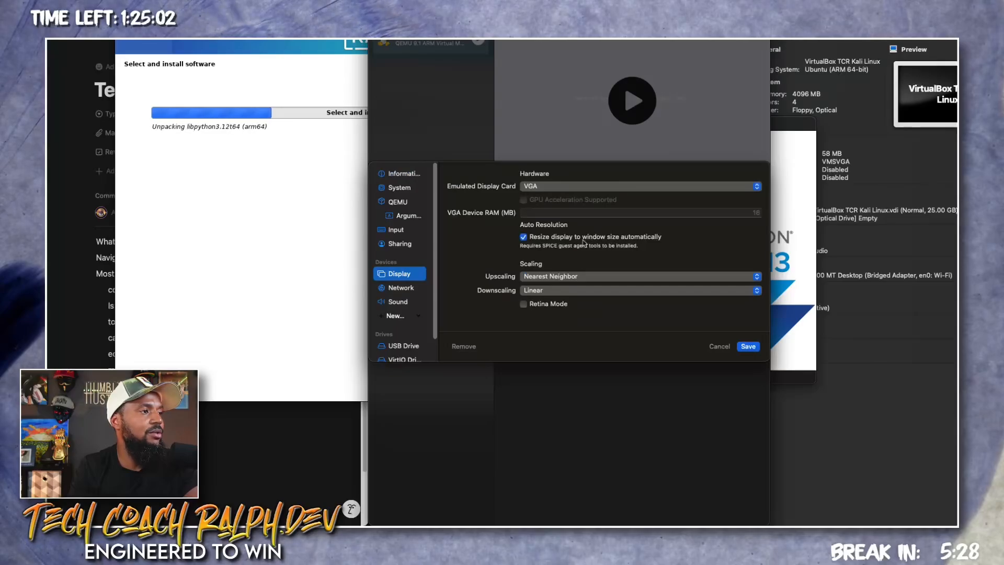
pyautogui.click(549, 289)
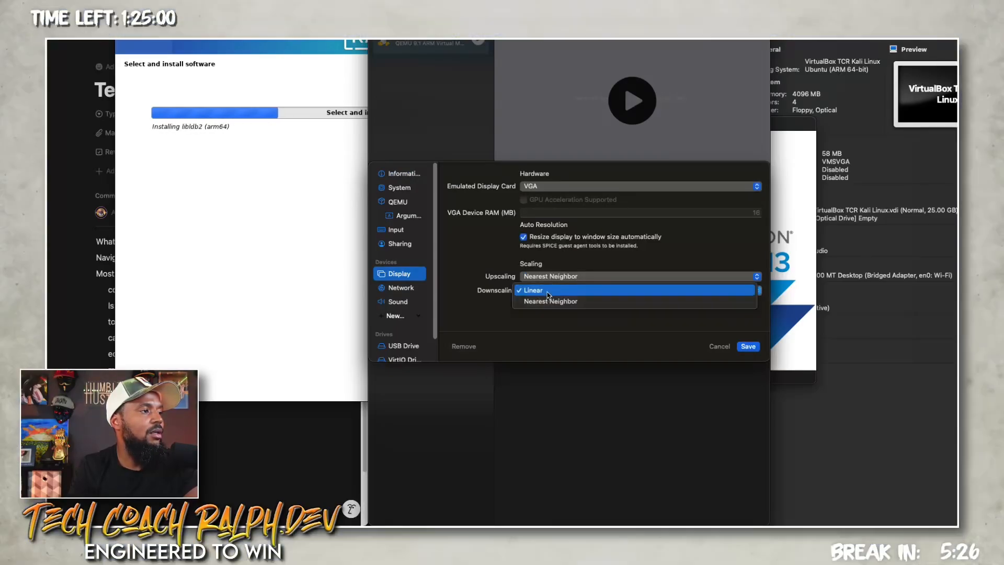
pyautogui.click(549, 301)
pyautogui.click(558, 276)
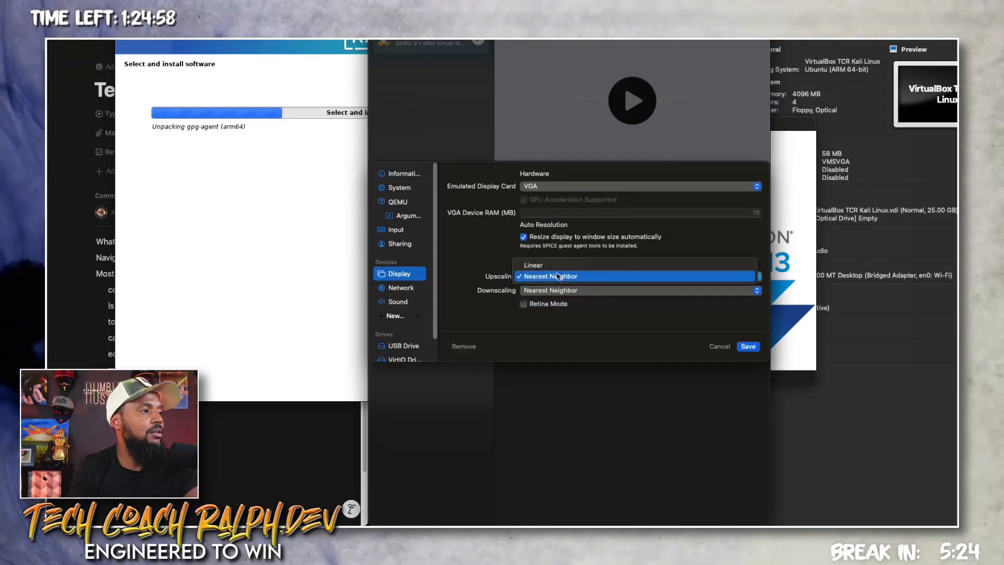
pyautogui.click(555, 276)
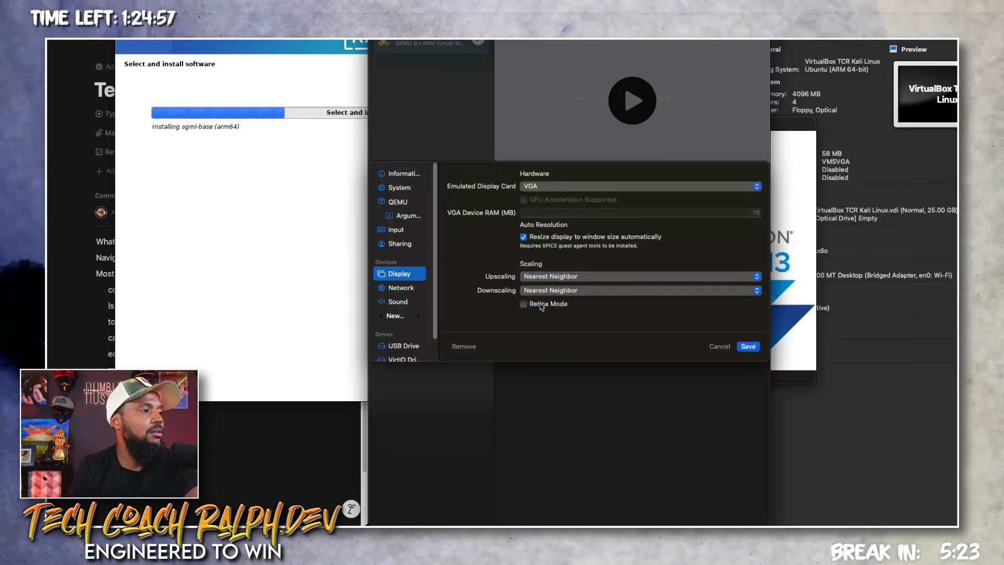
pyautogui.click(553, 187)
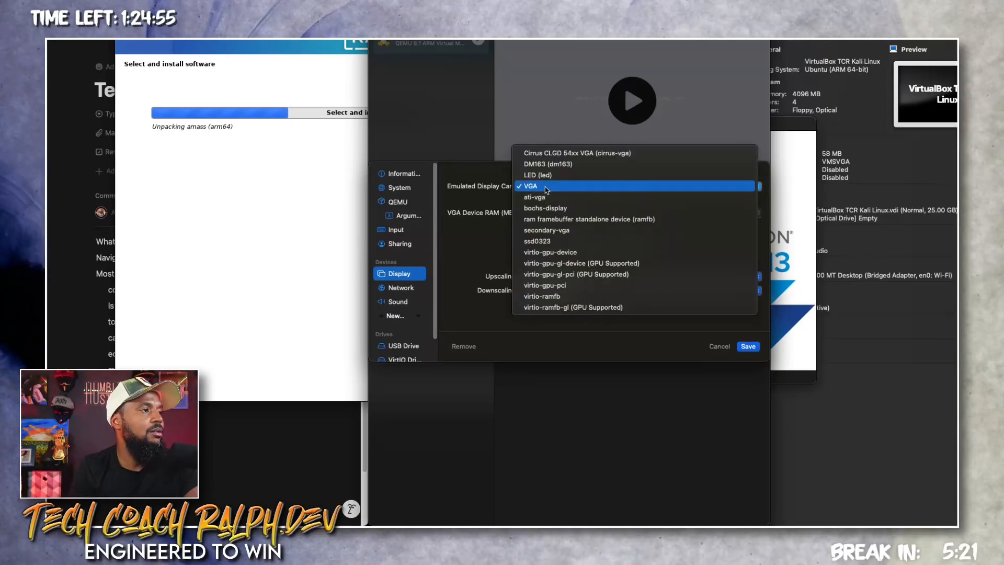
pyautogui.click(544, 308)
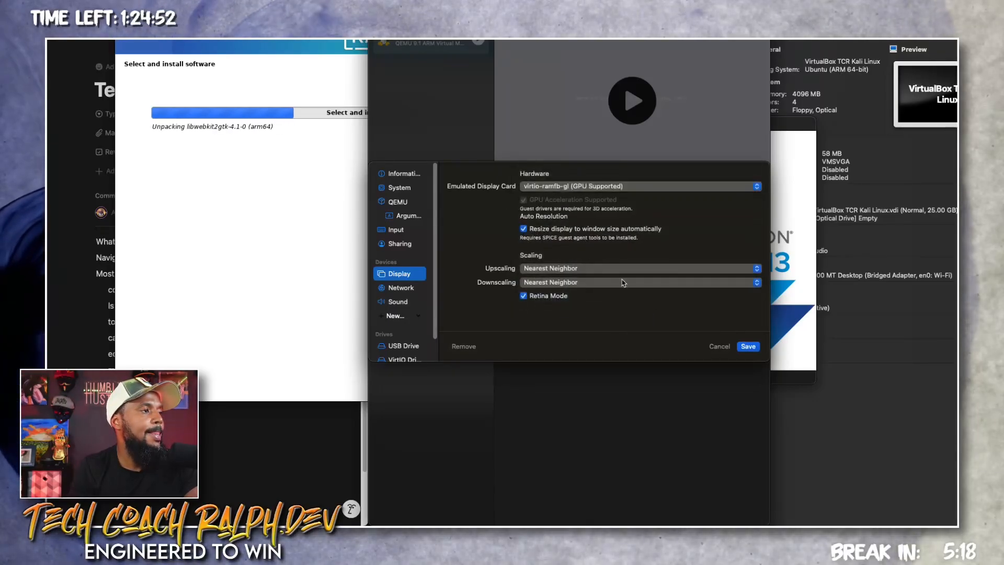
pyautogui.click(747, 347)
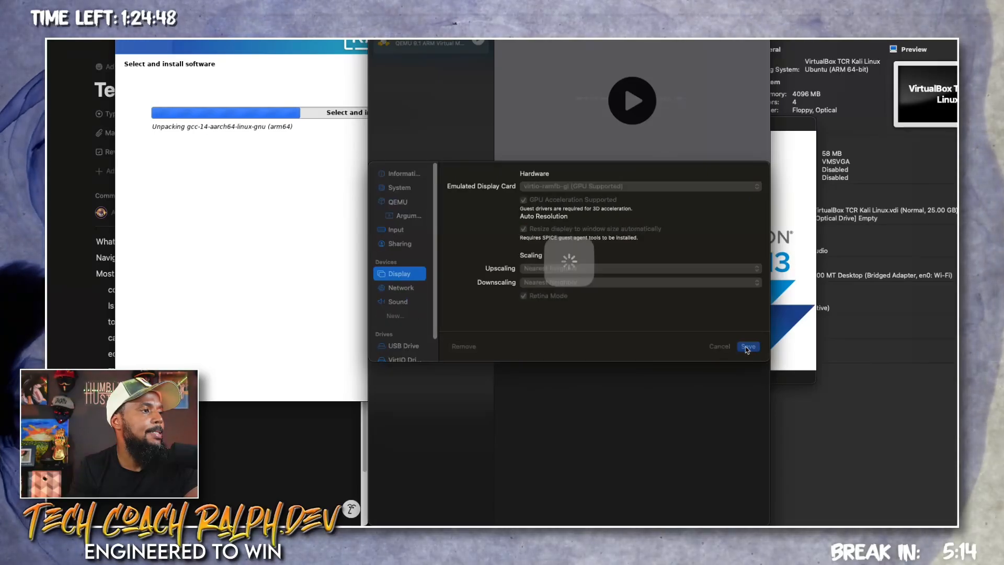
# Start the UTM Kali Linux virtual machine and open the advanced options of its boot menu
pyautogui.click(633, 100)
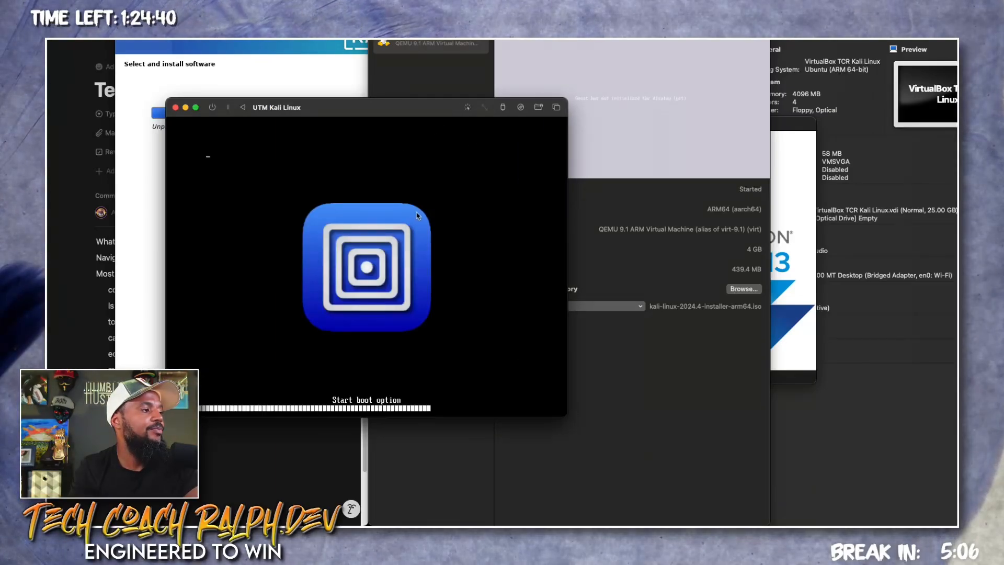
pyautogui.press('Down')
pyautogui.press('Down')
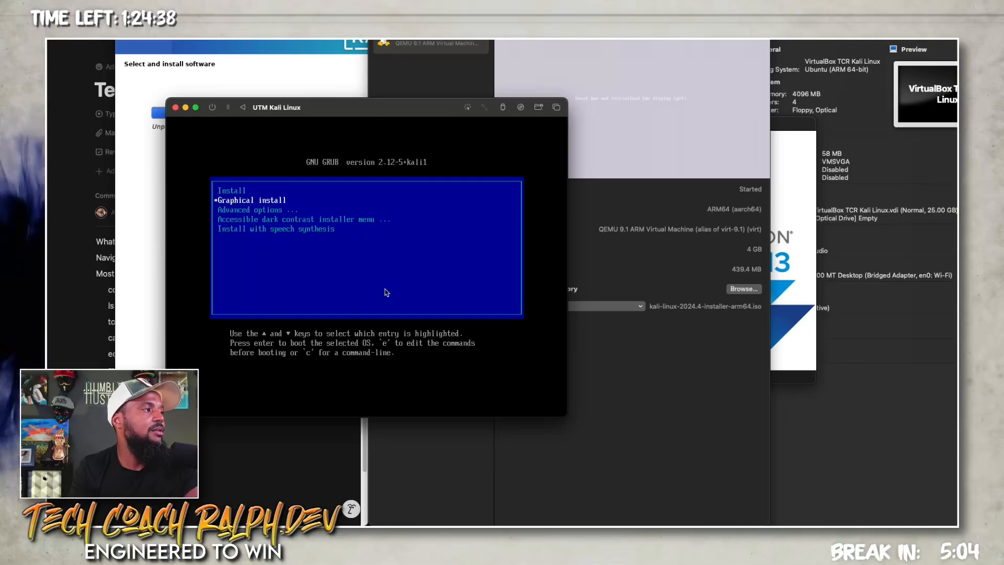
pyautogui.press('Return')
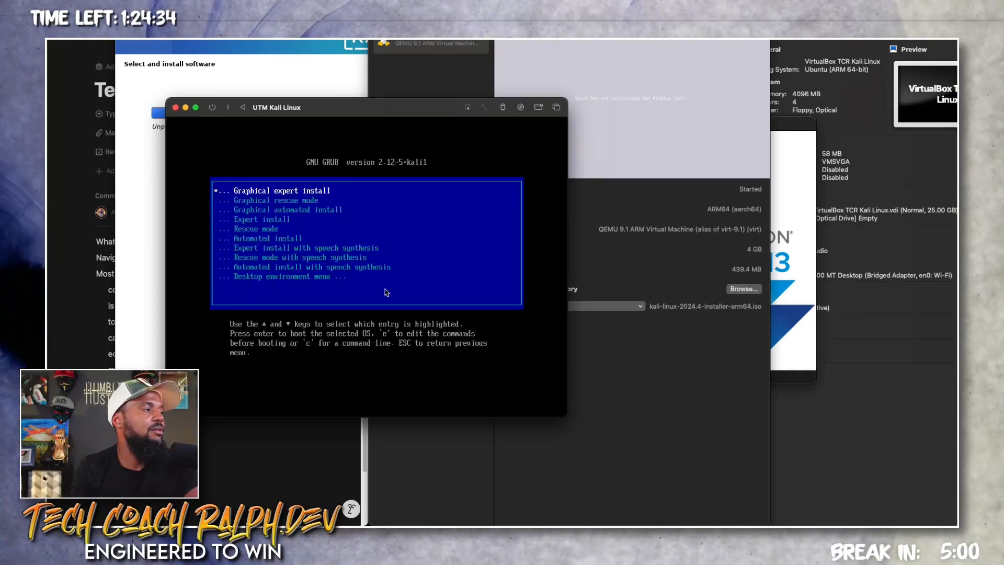
# Examine the advanced install options and the desktop environment choices, and return to the main boot menu
pyautogui.press('Down')
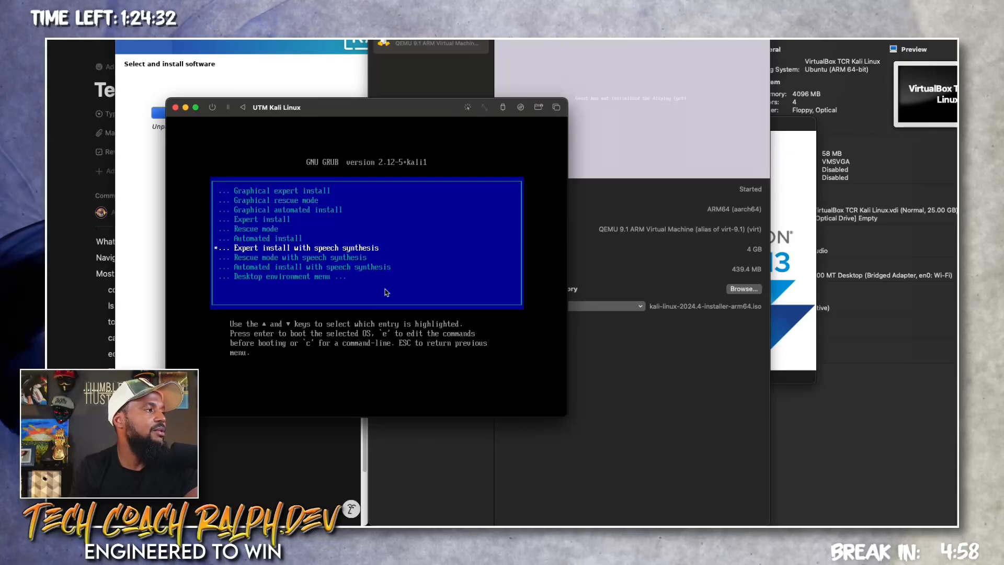
pyautogui.press('Down')
pyautogui.press('Down')
pyautogui.press('Up')
pyautogui.press('Up')
pyautogui.press('Up')
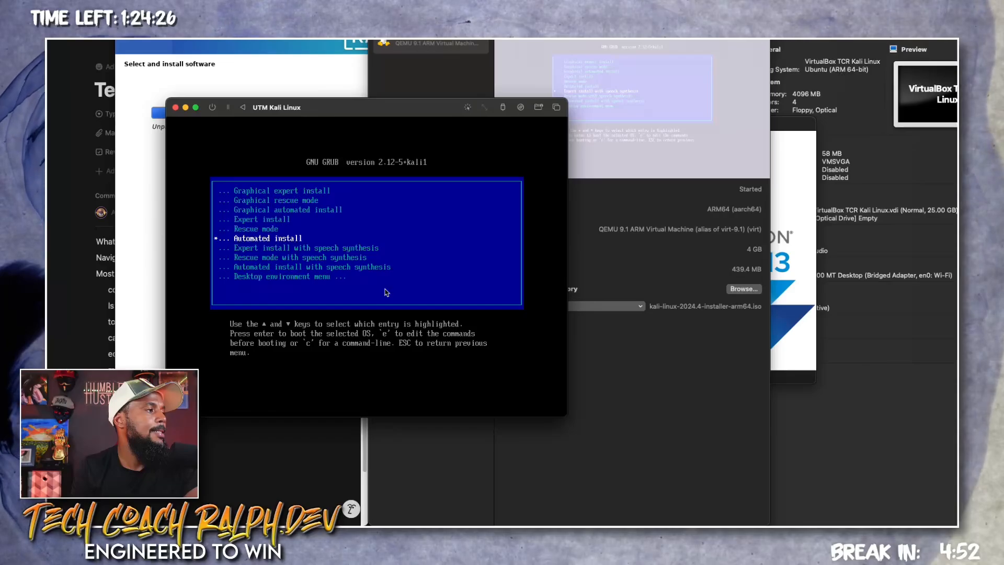
pyautogui.press('Down')
pyautogui.press('Down')
pyautogui.press('Down')
pyautogui.press('Down')
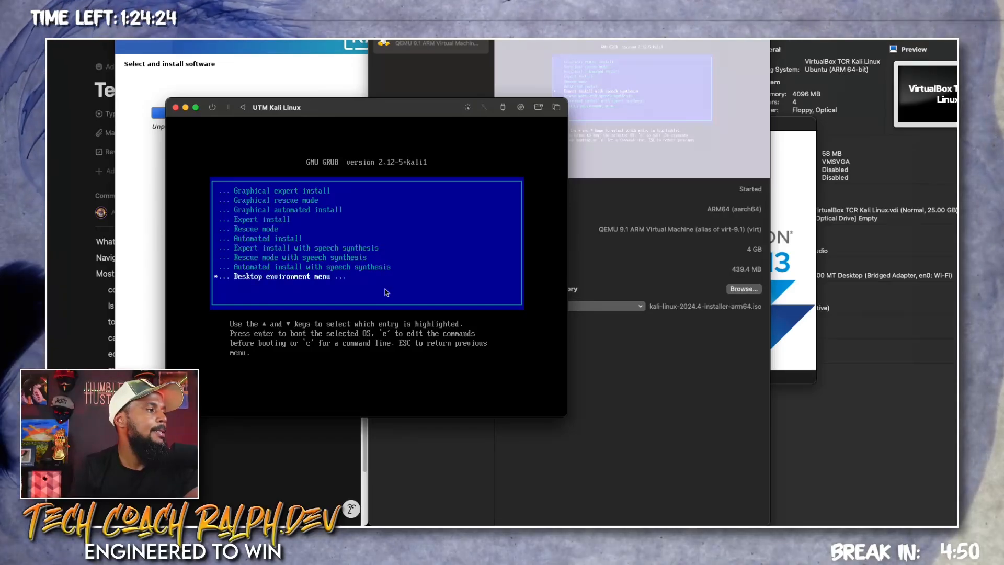
pyautogui.press('Return')
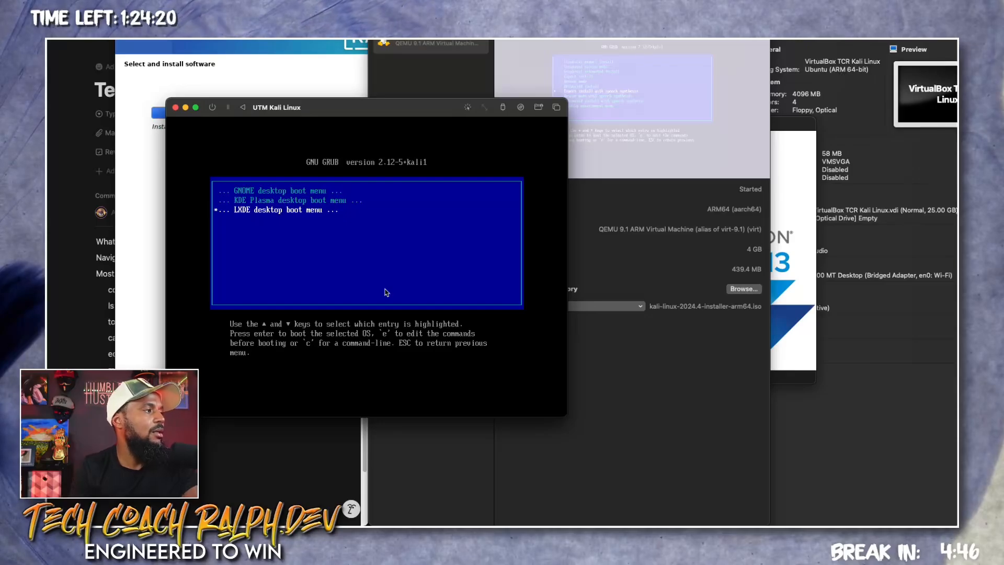
pyautogui.press('Escape')
pyautogui.press('Escape')
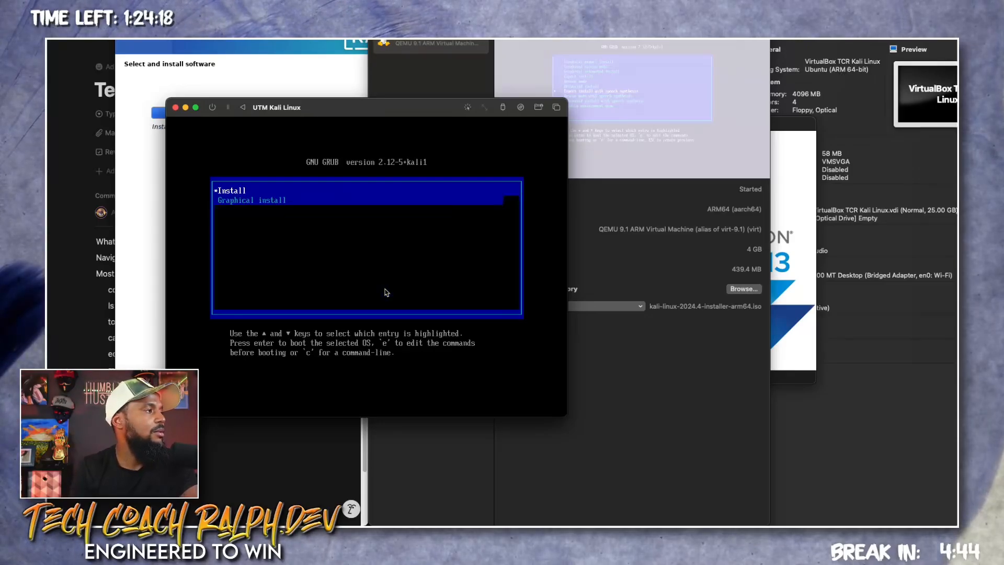
# Try to run the graphical install in the UTM virtual machine, moving its window clear of the Kali installer
pyautogui.press('Down')
pyautogui.press('Return')
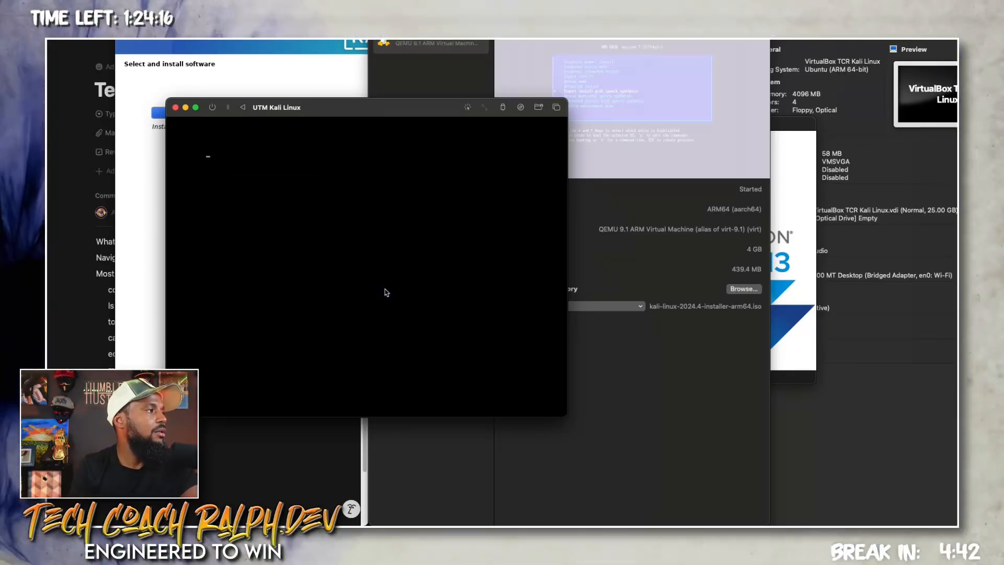
pyautogui.moveTo(365, 116); pyautogui.dragTo(610, 91)
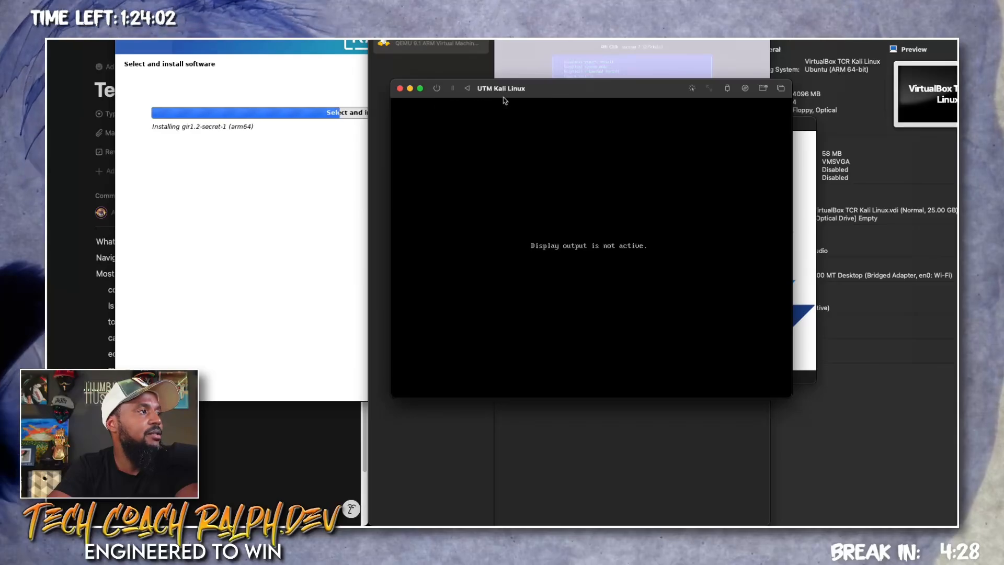
# Force the UTM Kali Linux virtual machine to stop and accept losing its unsaved changes
pyautogui.click(436, 88)
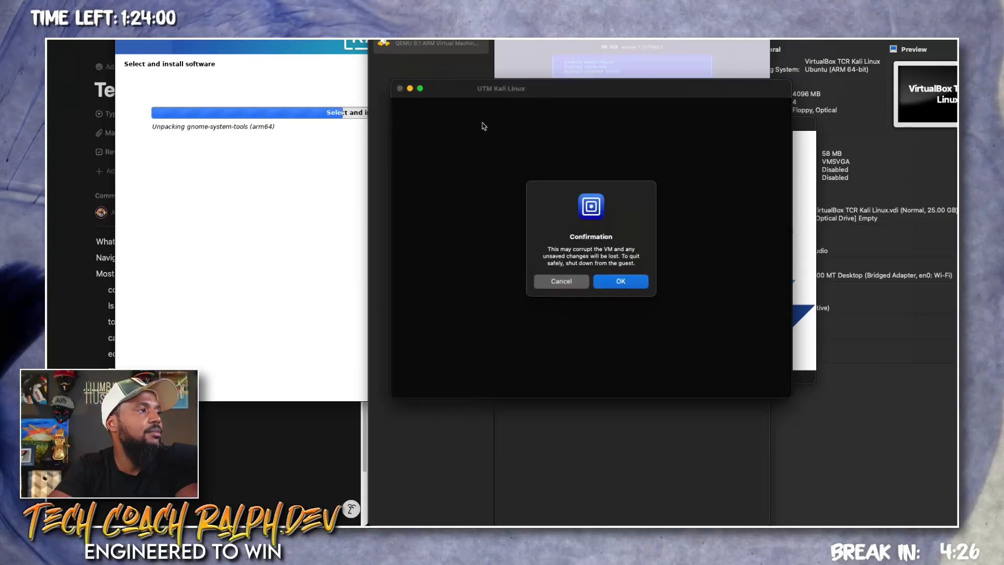
pyautogui.click(635, 281)
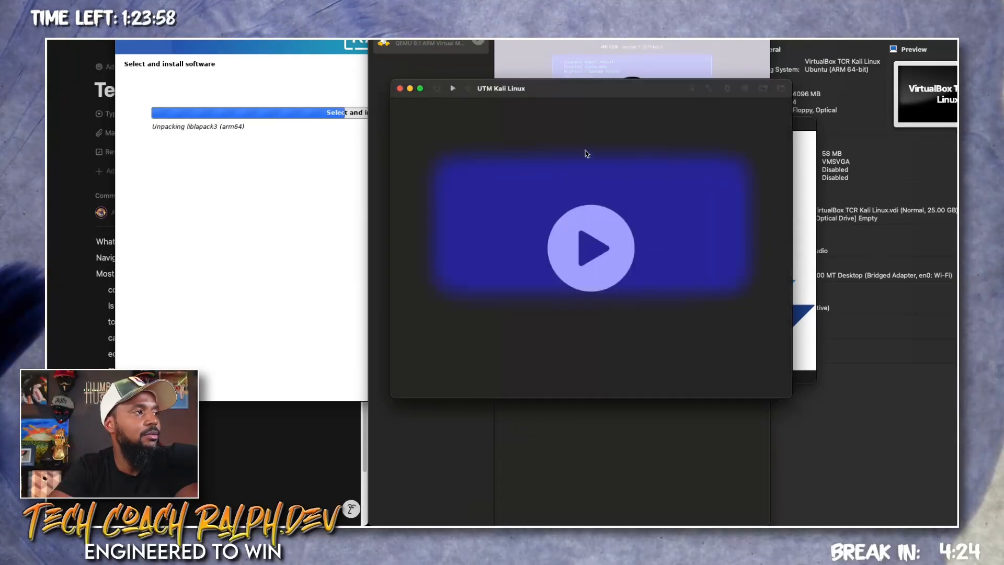
# Switch to VirtualBox and start the VirtualBox TCR Kali Linux virtual machine with a normal start
pyautogui.click(882, 196)
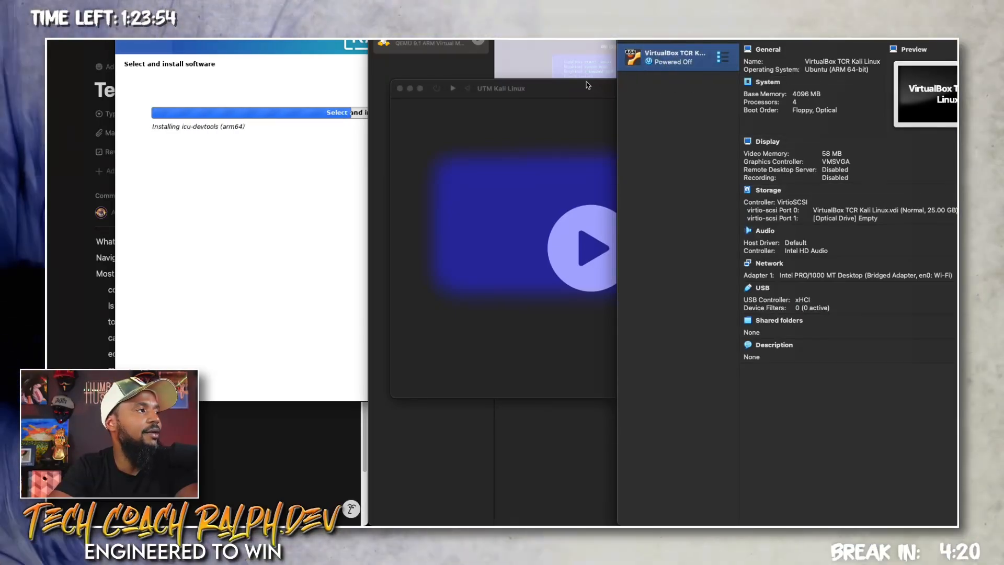
pyautogui.click(292, 235)
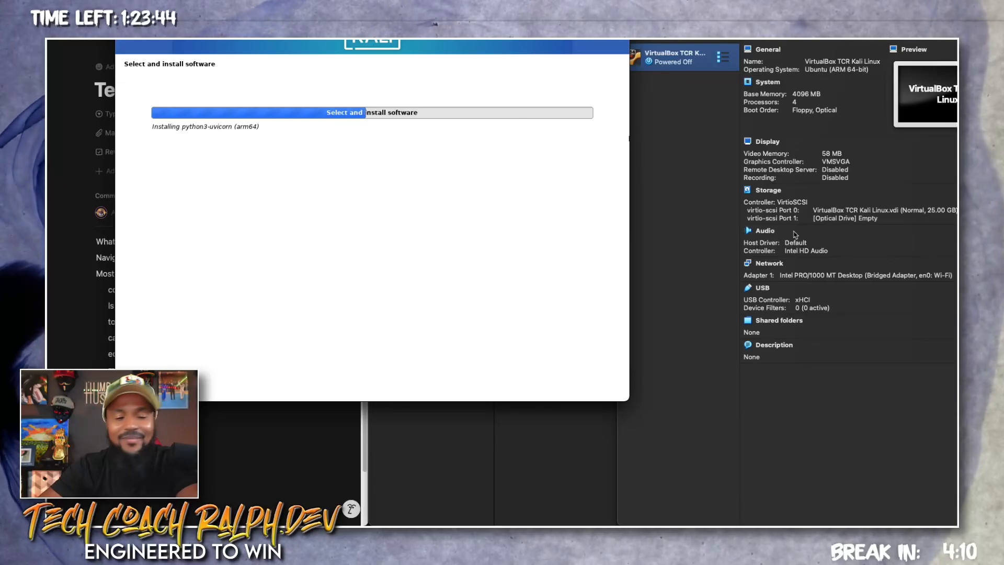
pyautogui.click(702, 132)
pyautogui.rightClick(675, 62)
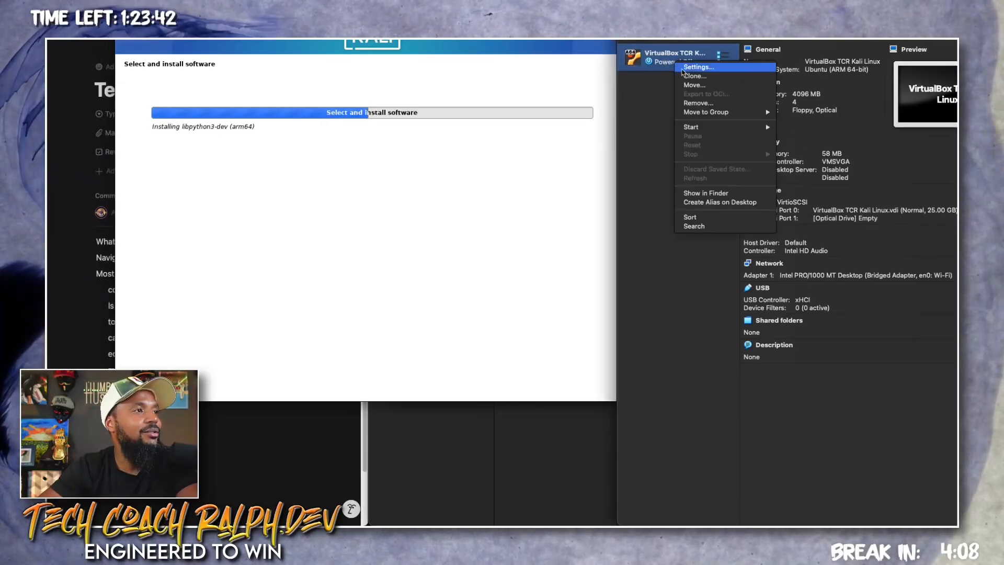
pyautogui.moveTo(702, 116)
pyautogui.moveTo(732, 128)
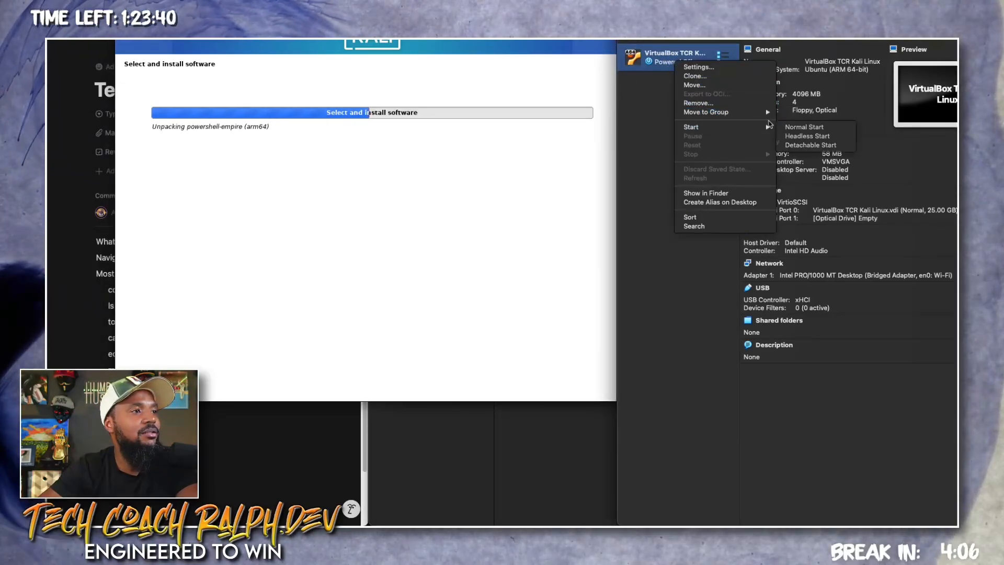
pyautogui.click(800, 128)
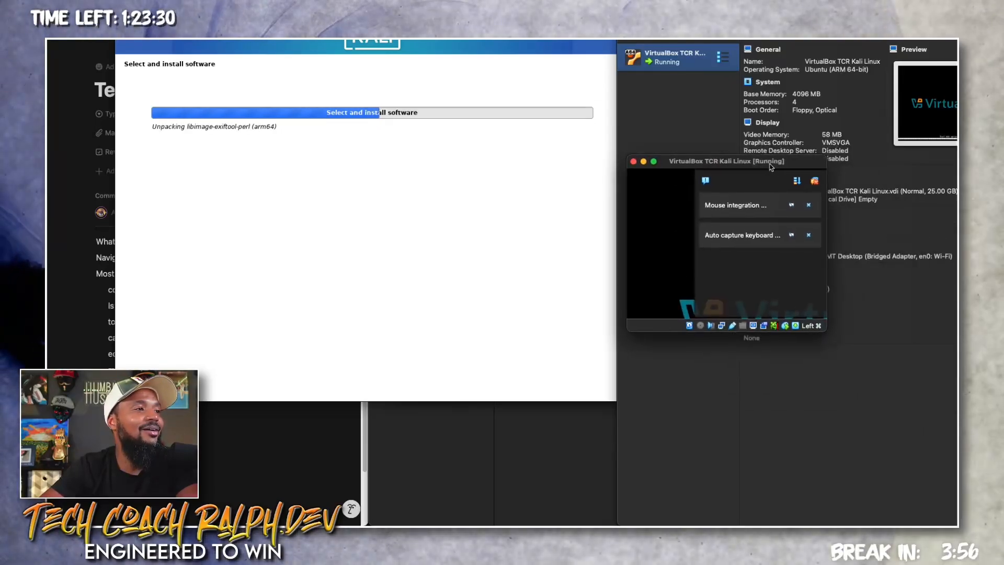
# Try the running VirtualBox machine in an enlarged window and in full screen, and power it off
pyautogui.moveTo(767, 165); pyautogui.dragTo(952, 522)
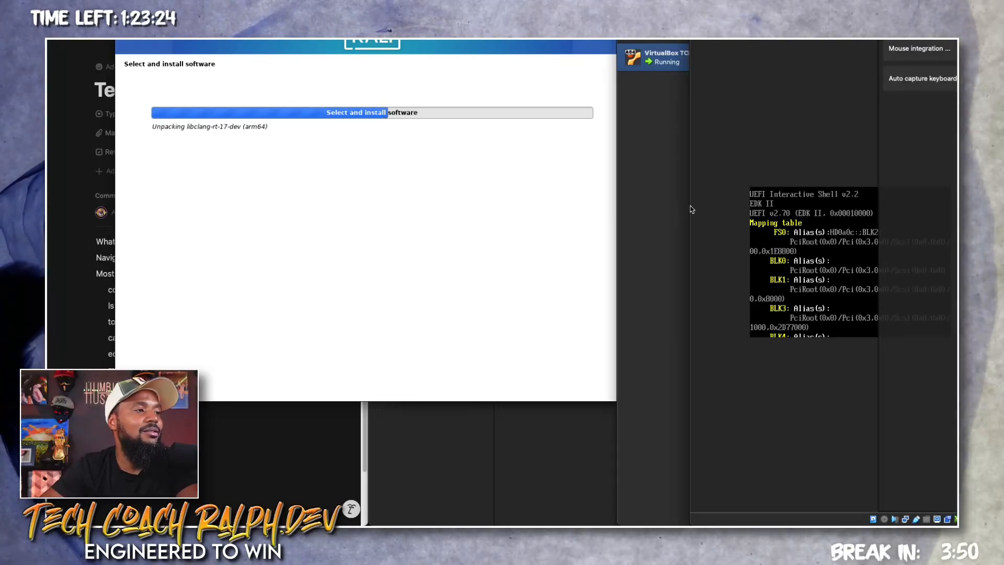
pyautogui.moveTo(690, 207); pyautogui.dragTo(420, 279)
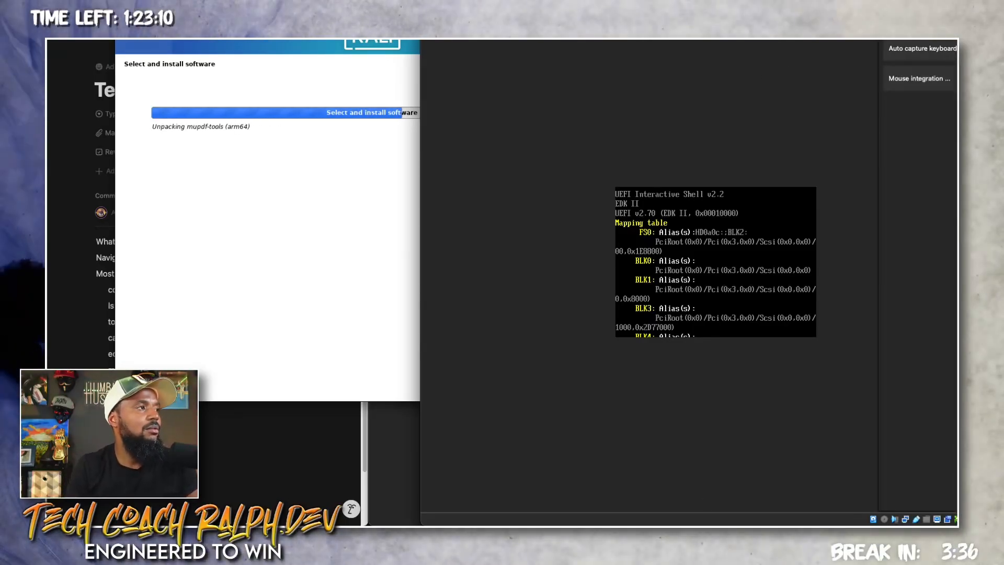
pyautogui.moveTo(697, 6); pyautogui.dragTo(710, 109)
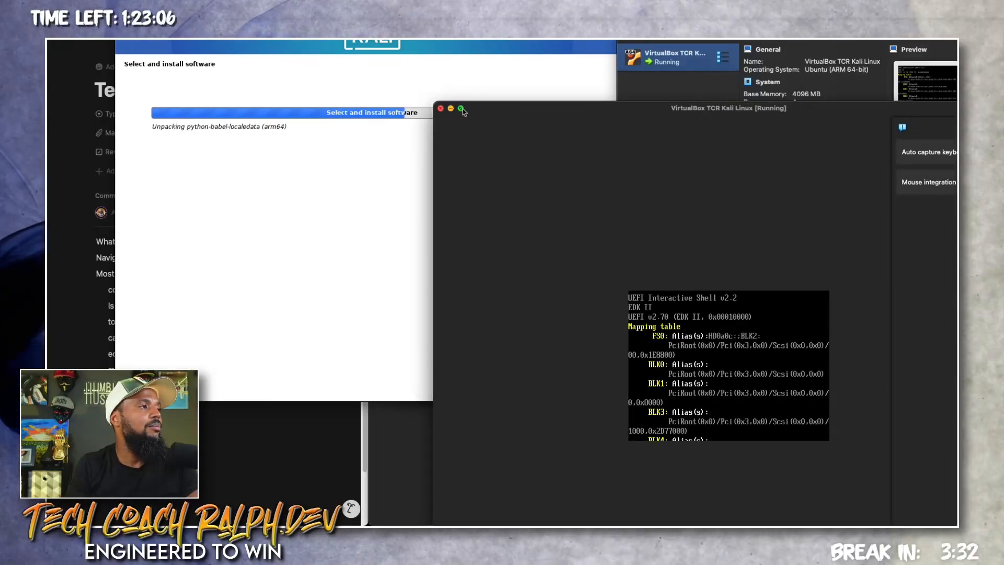
pyautogui.moveTo(462, 111)
pyautogui.click(493, 124)
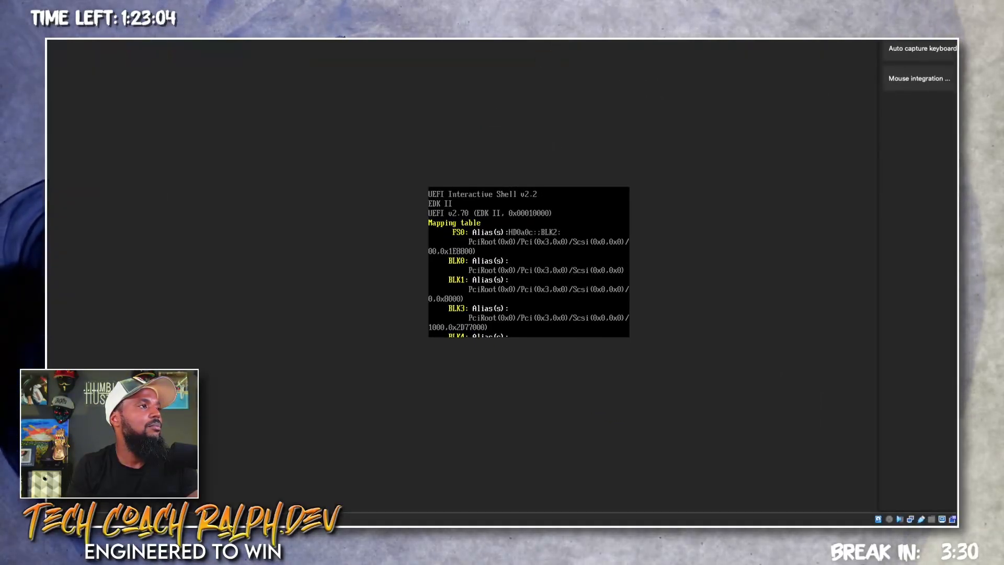
pyautogui.press('Escape')
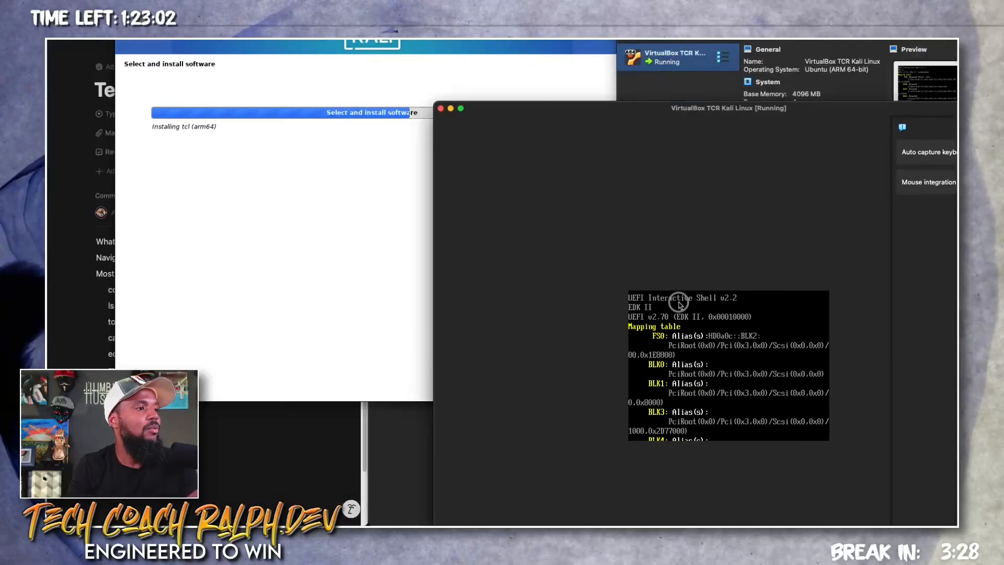
pyautogui.click(441, 109)
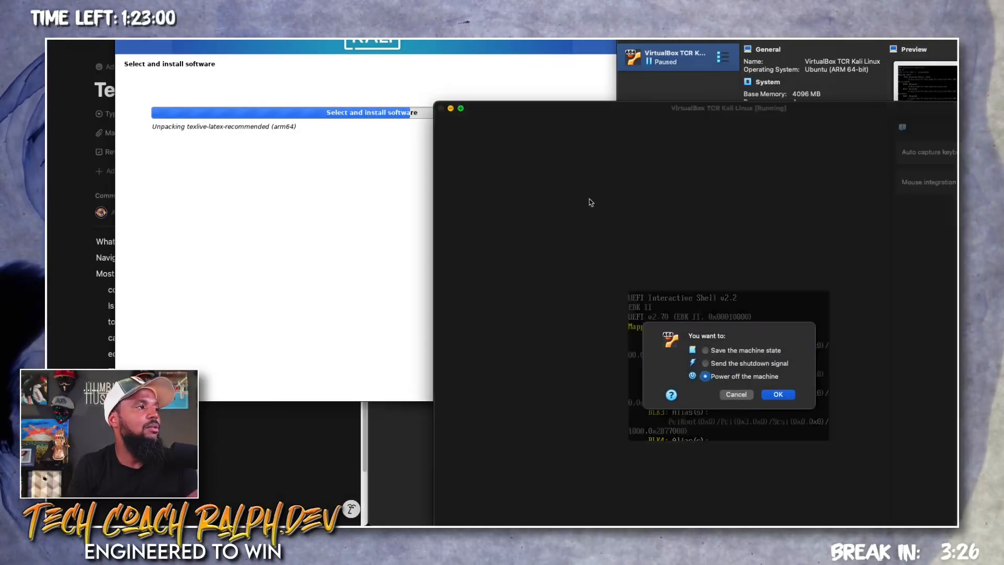
pyautogui.click(782, 395)
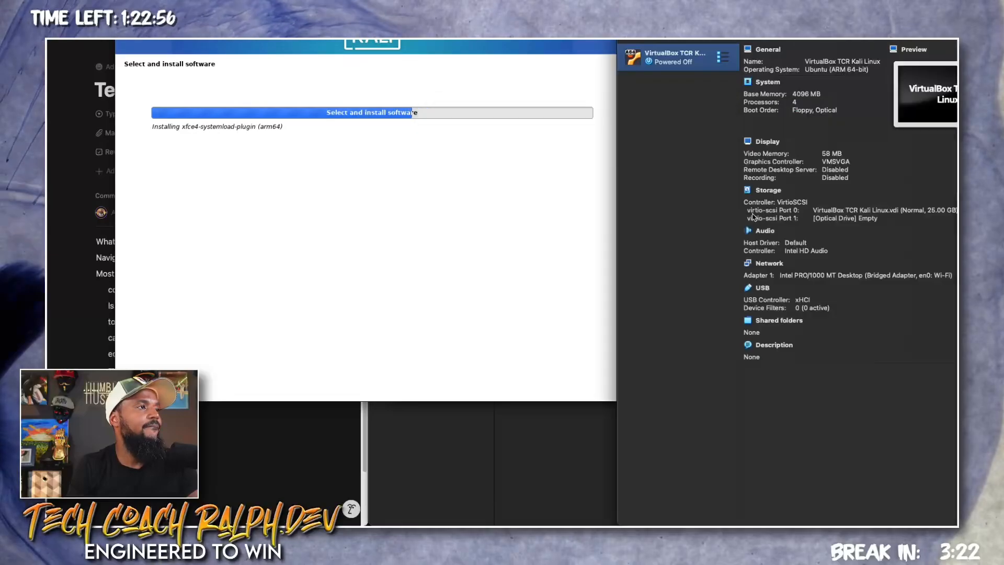
# Open the settings of the VirtualBox TCR Kali Linux machine and examine its general and display options
pyautogui.rightClick(688, 67)
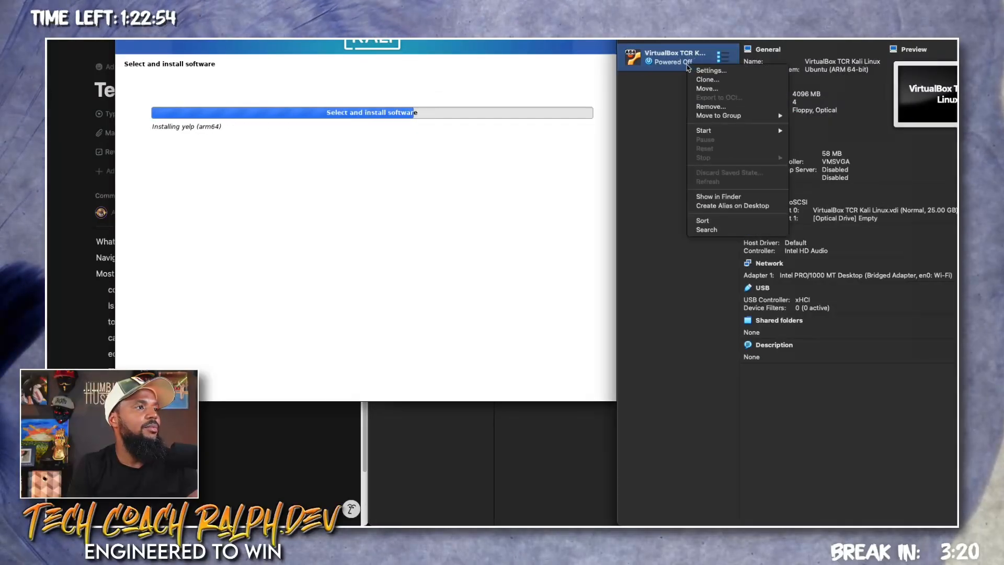
pyautogui.click(723, 76)
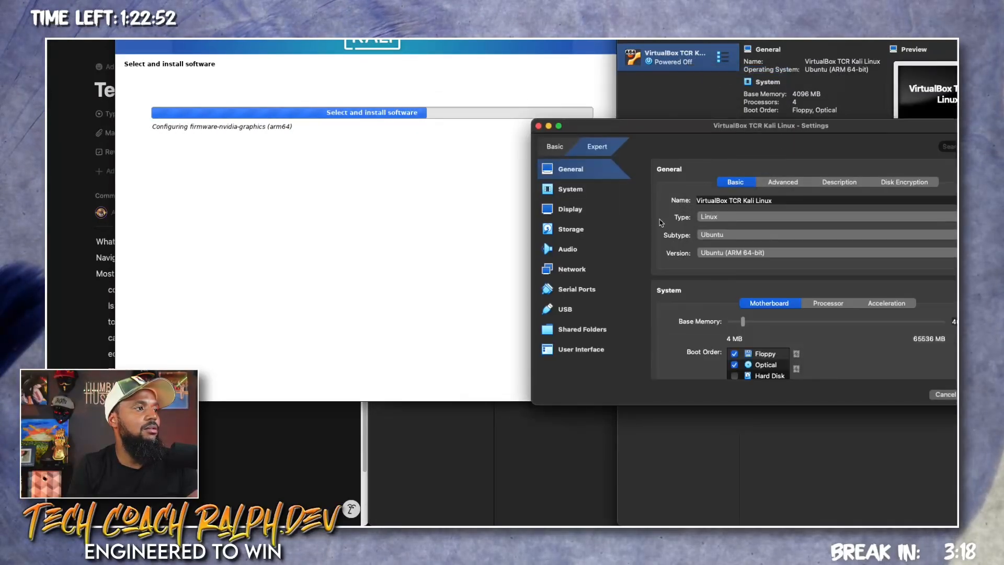
pyautogui.scroll(-5, 709, 250)
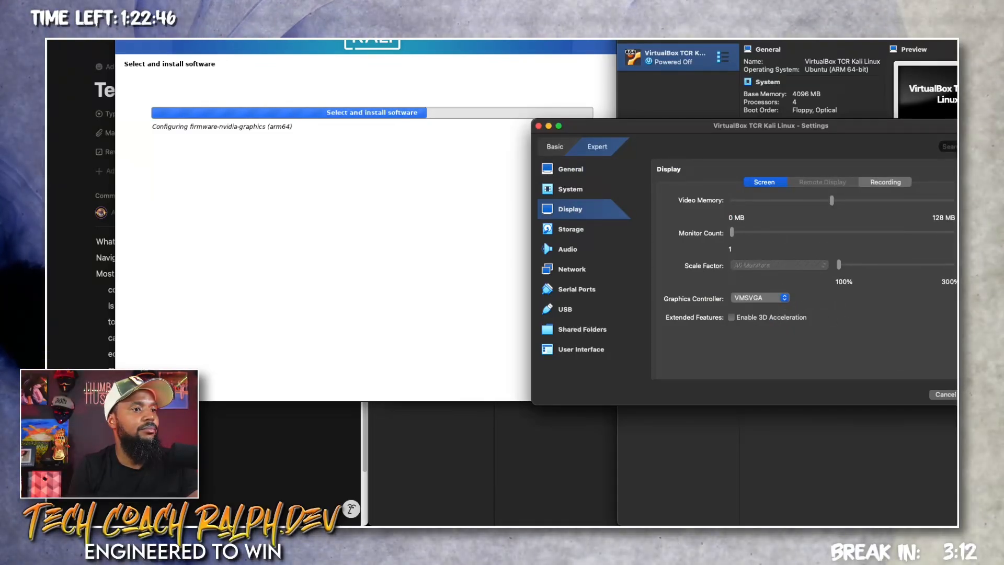
# Bring the VirtualBox machine to its UEFI Interactive Shell prompt and run ls to list the current directory
pyautogui.press('Return')
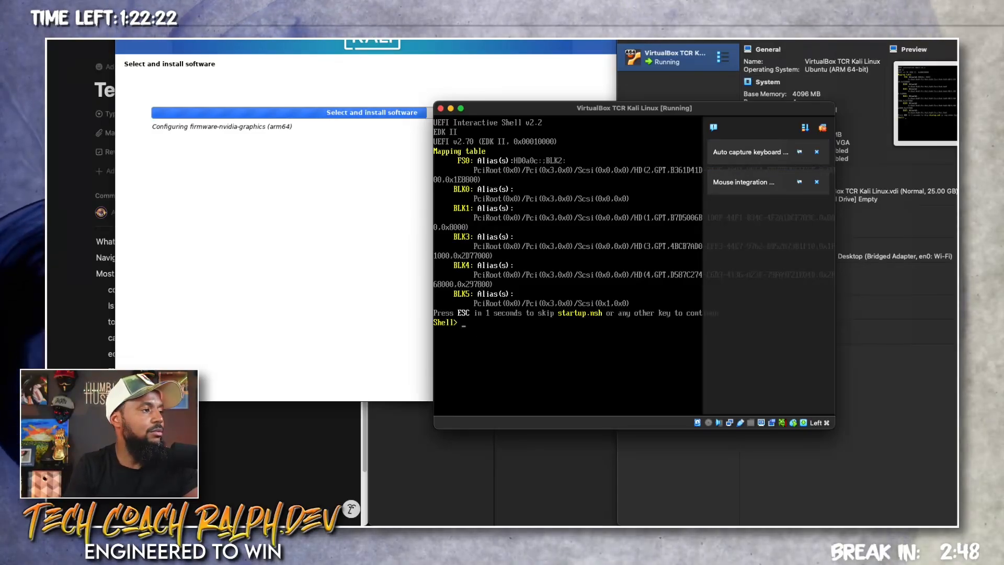
pyautogui.write('ls')
pyautogui.press('Return')
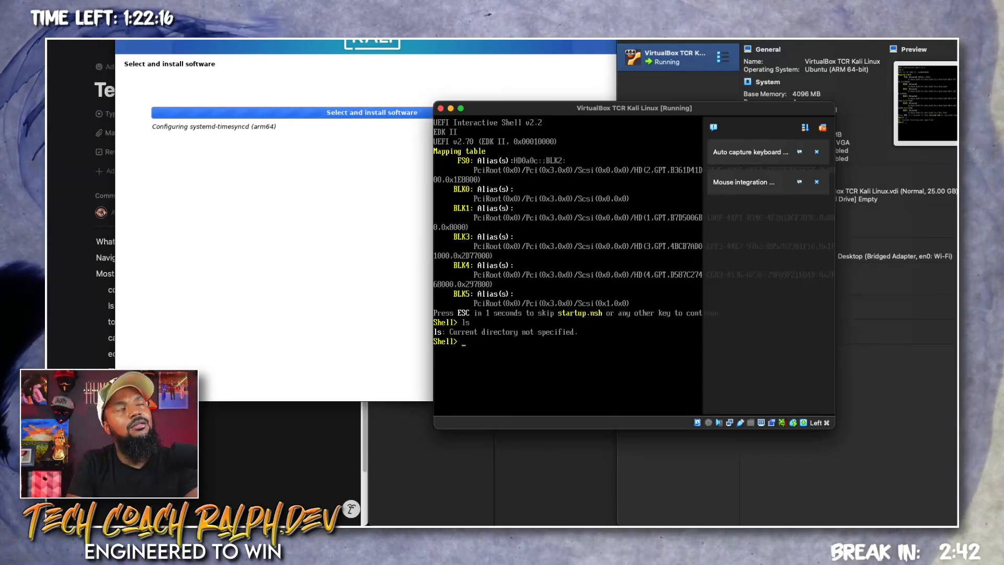
# Try to change to the FS0 file system in the UEFI shell with the command cd fs0
pyautogui.write('cd')
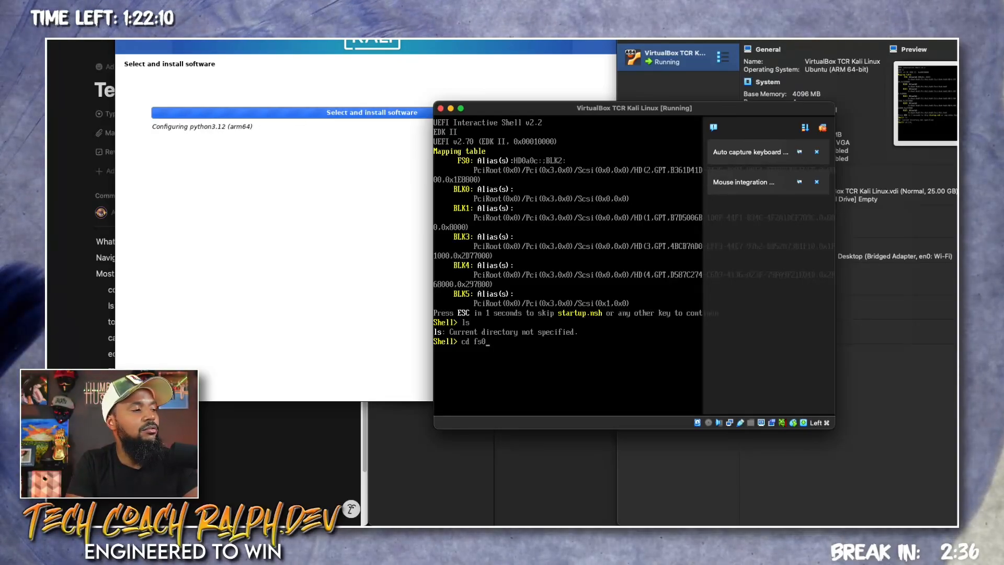
pyautogui.write('fs')
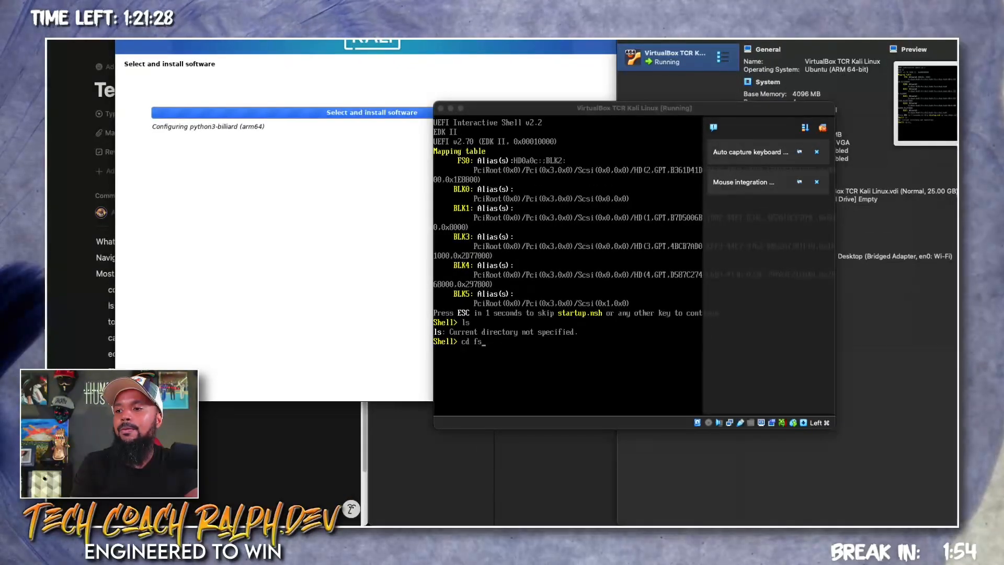
pyautogui.hotkey('ctrl', 'Up')
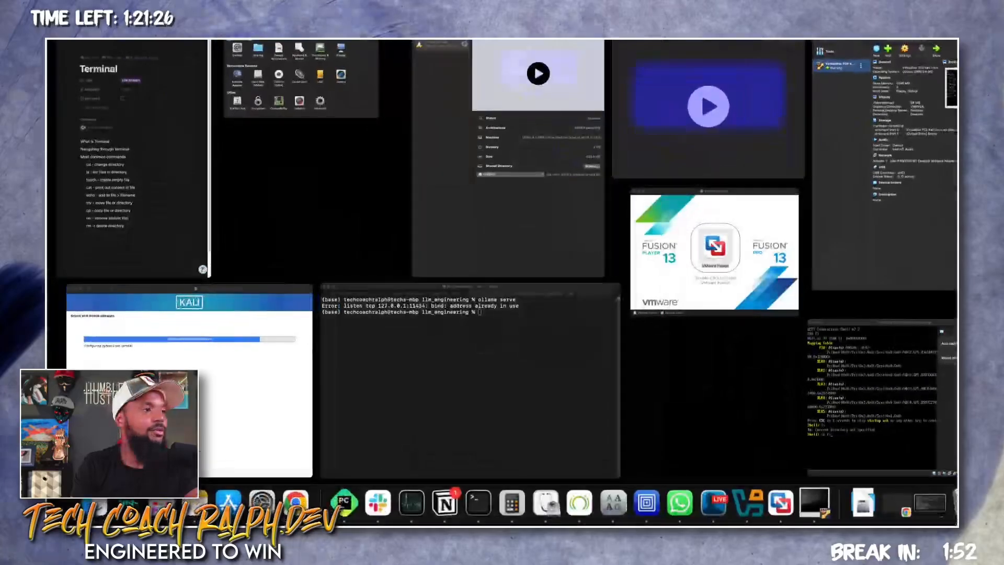
pyautogui.hotkey('ctrl', 'Up')
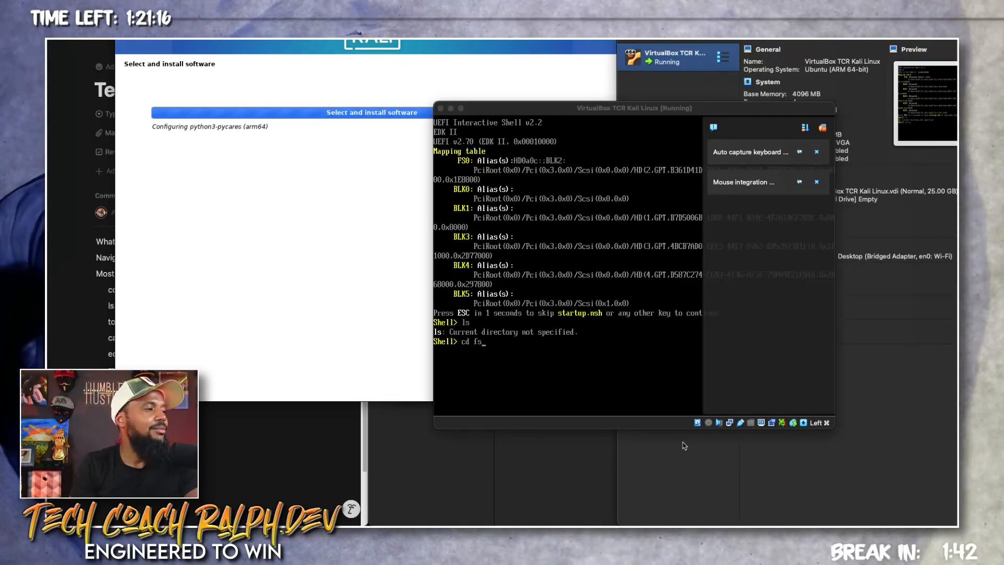
pyautogui.click(481, 375)
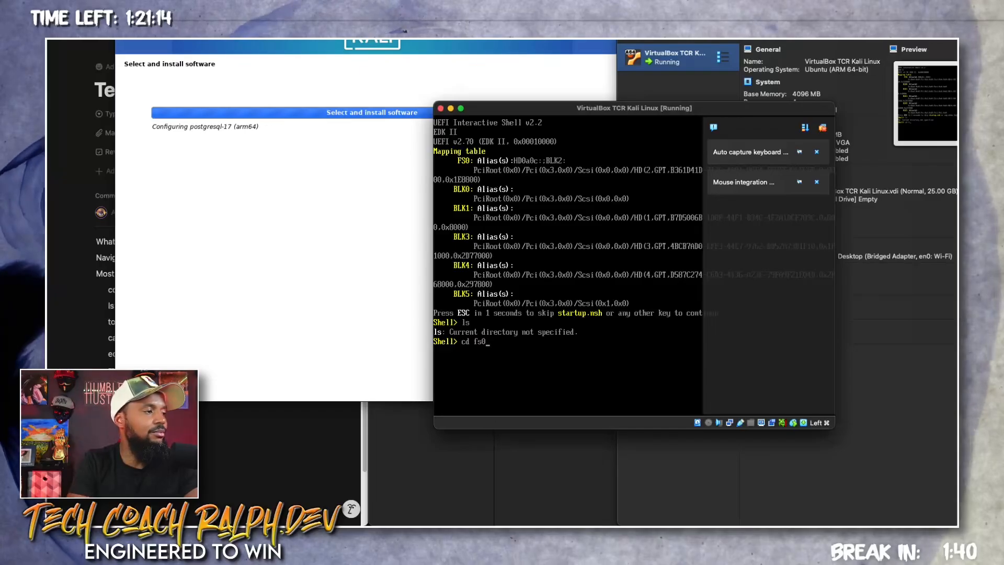
pyautogui.write('0')
pyautogui.press('Return')
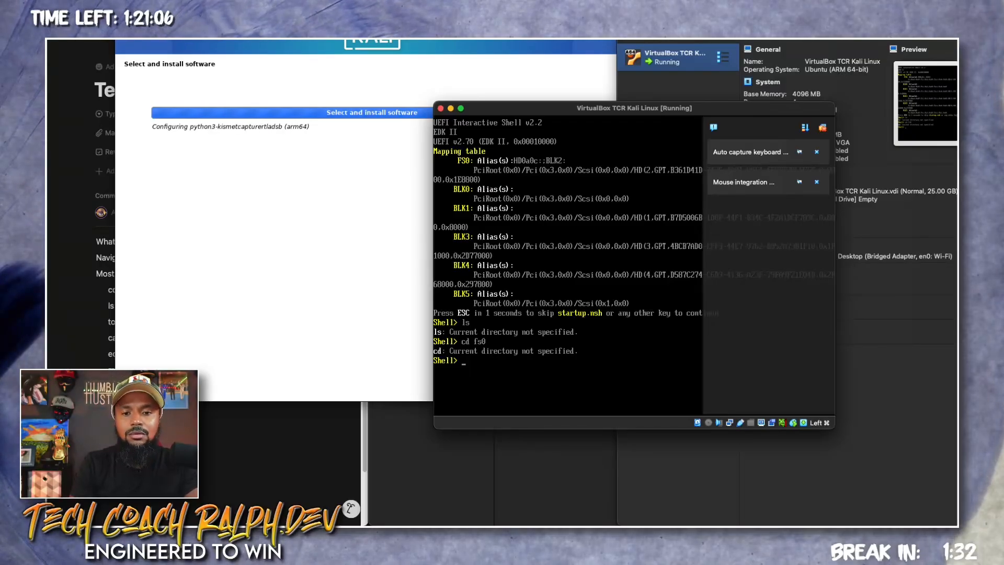
# Try the command cd fd0 in the UEFI shell, and leave the prompt empty
pyautogui.press('super+Tab')
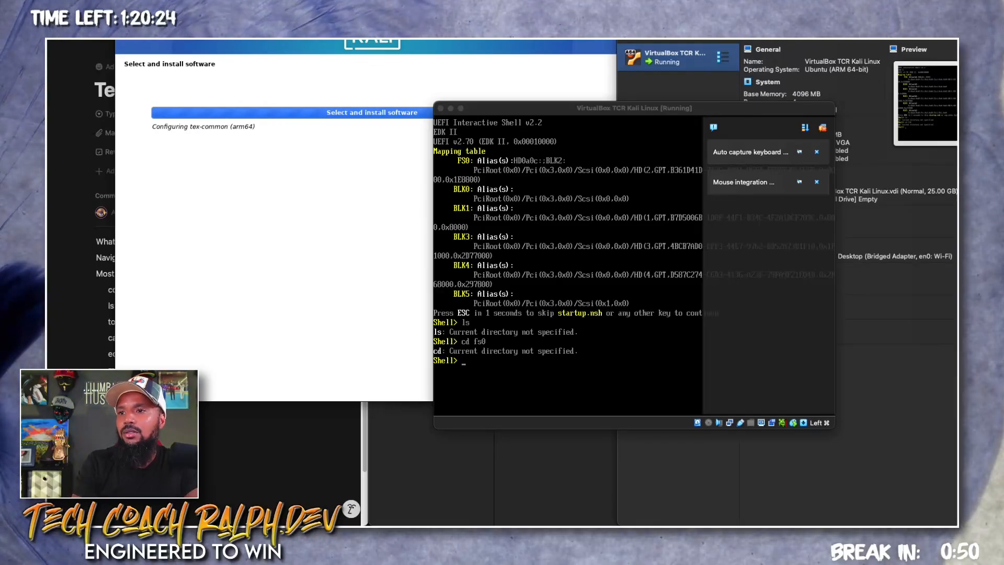
pyautogui.click(680, 366)
pyautogui.write('c')
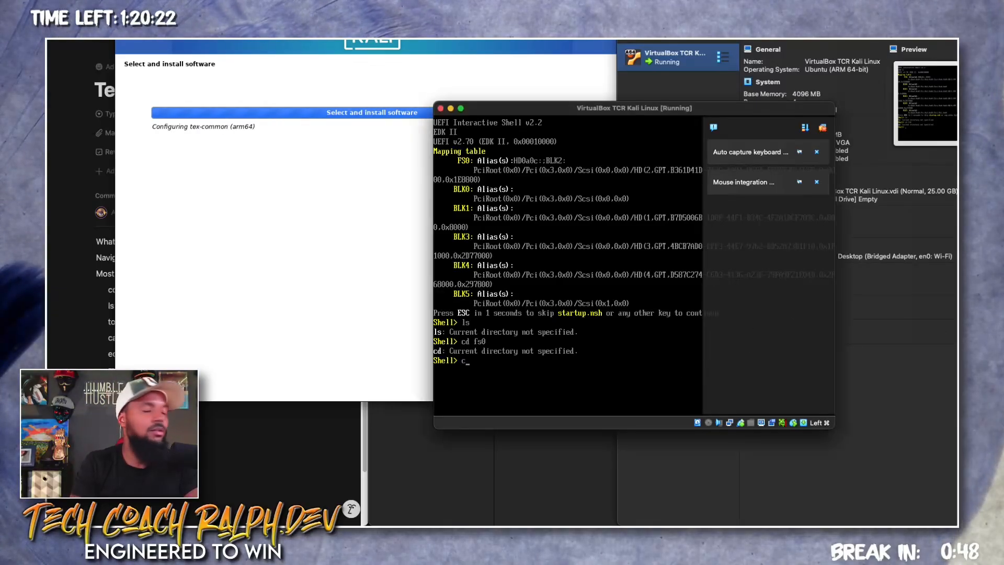
pyautogui.write('d fd0')
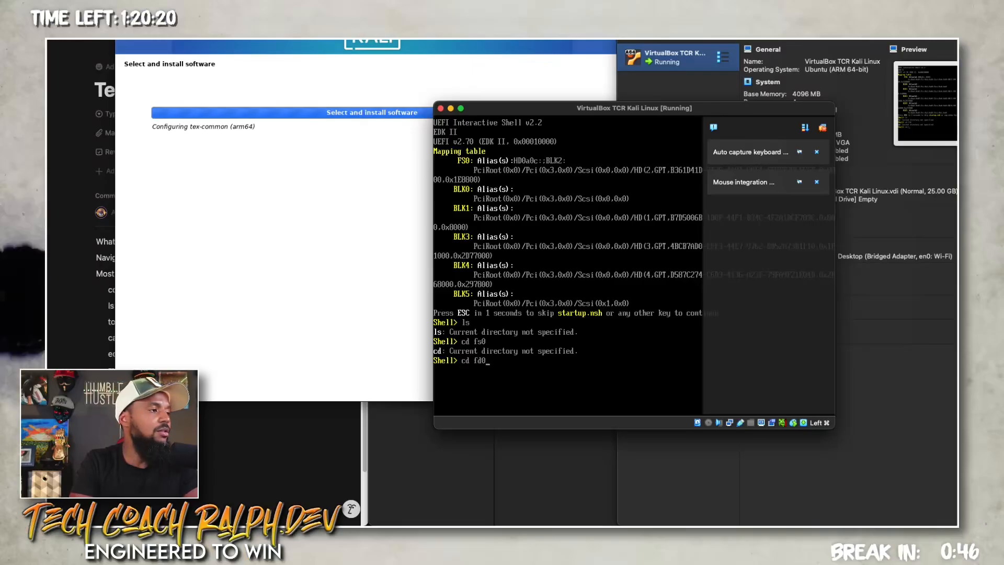
pyautogui.press('Return')
pyautogui.write('cd')
pyautogui.press('BackSpace')
pyautogui.press('BackSpace')
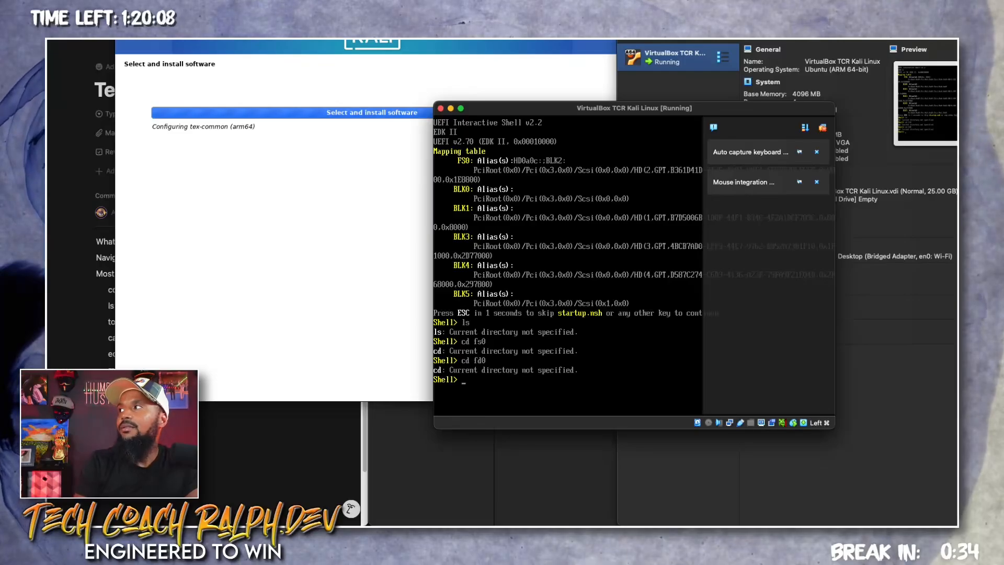
pyautogui.press('super+Tab')
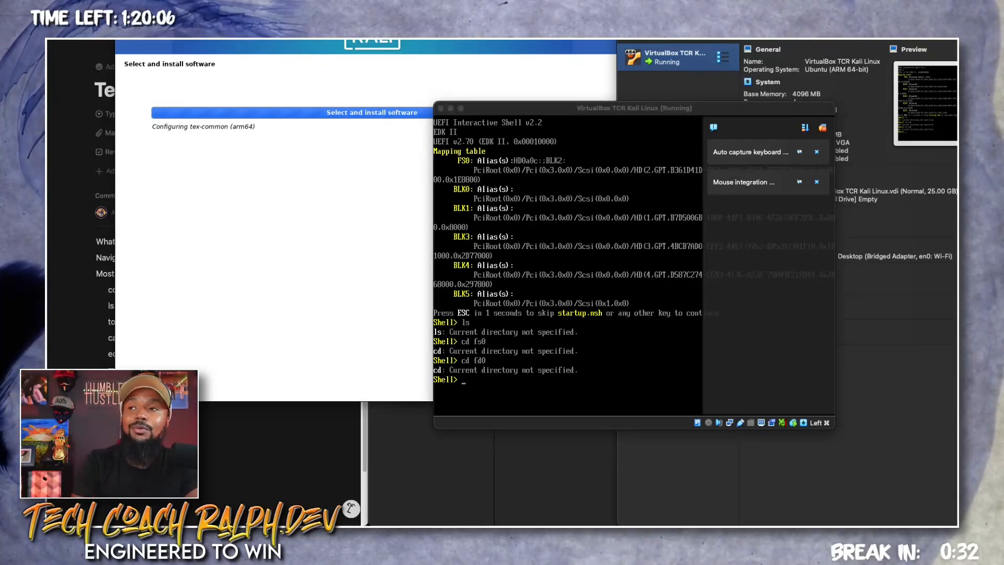